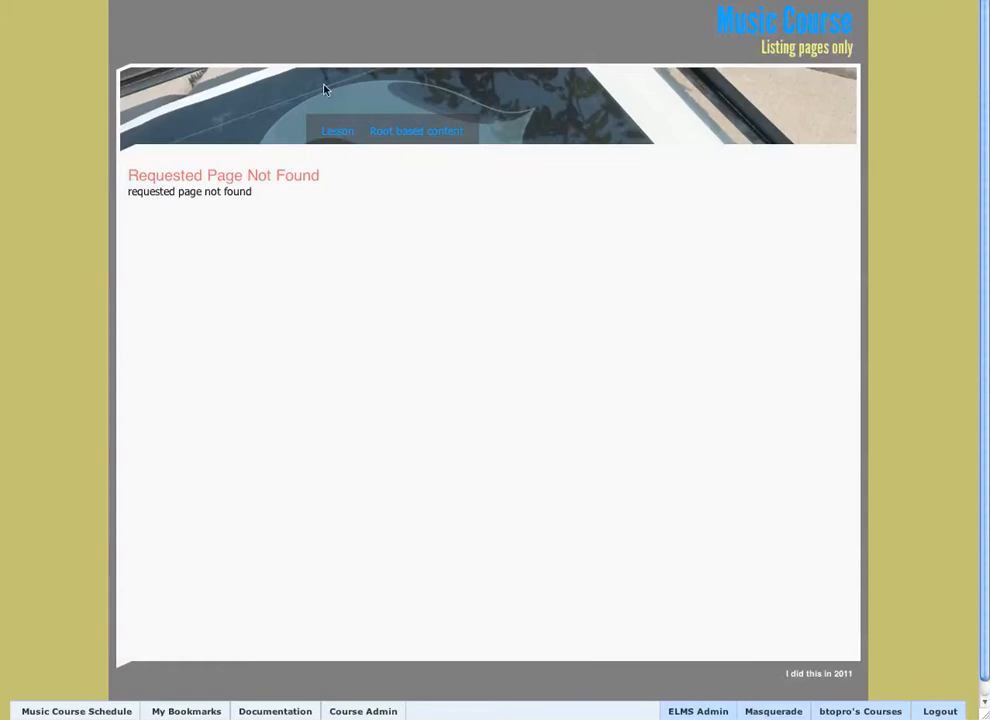
- Open the Lesson page, dismiss the status message and open the Music Course content outline for editing
left_click(337, 131)
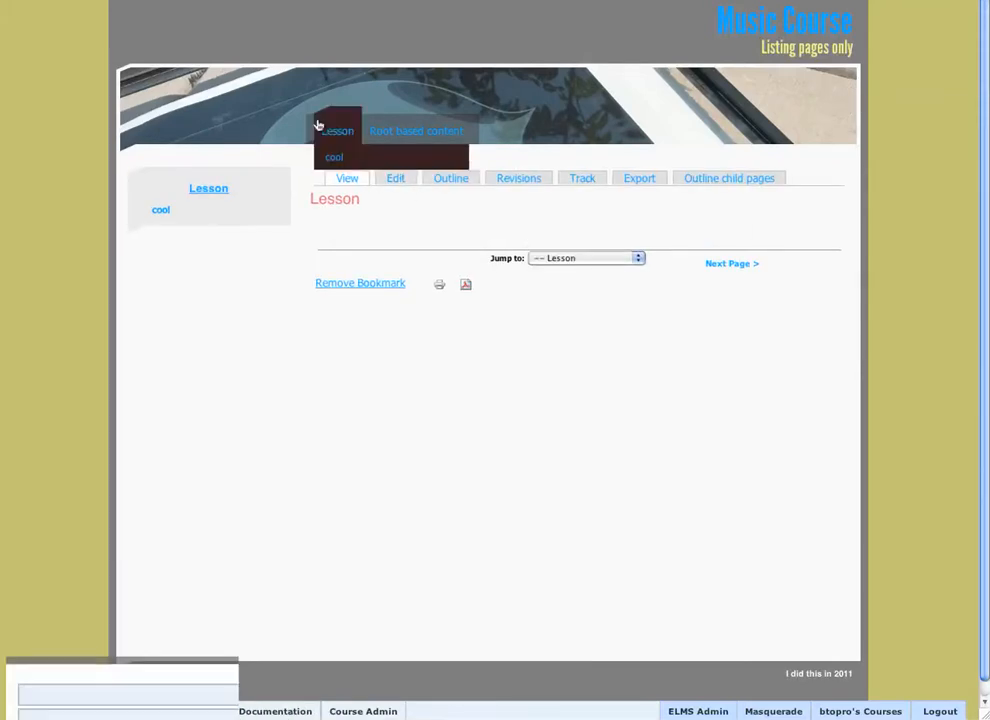
left_click(724, 642)
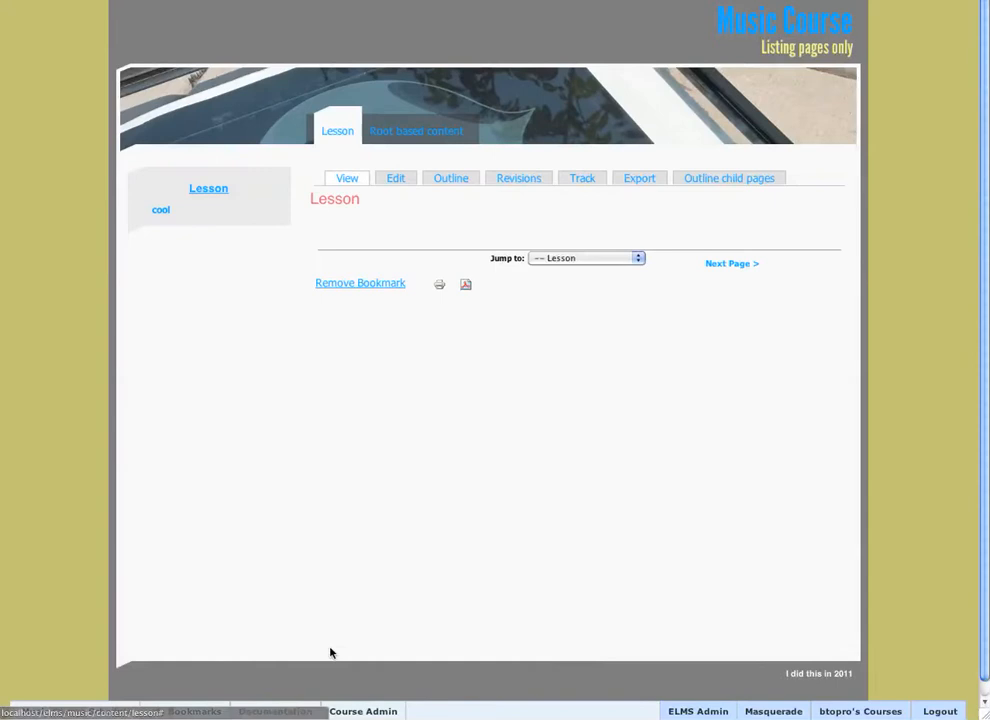
mouse_move(362, 716)
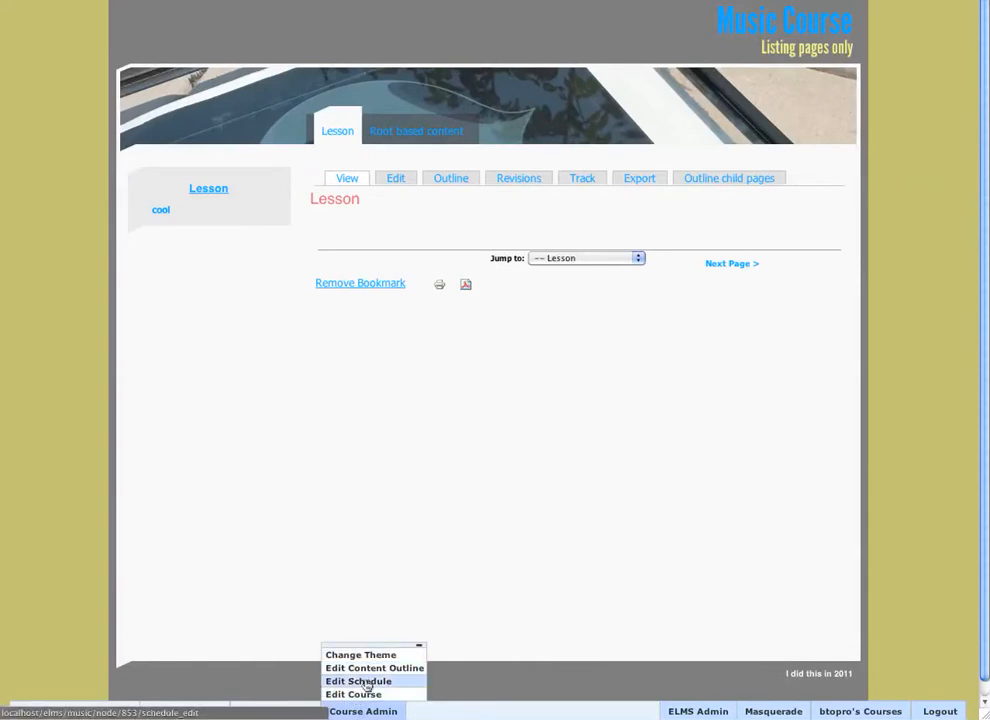
left_click(372, 668)
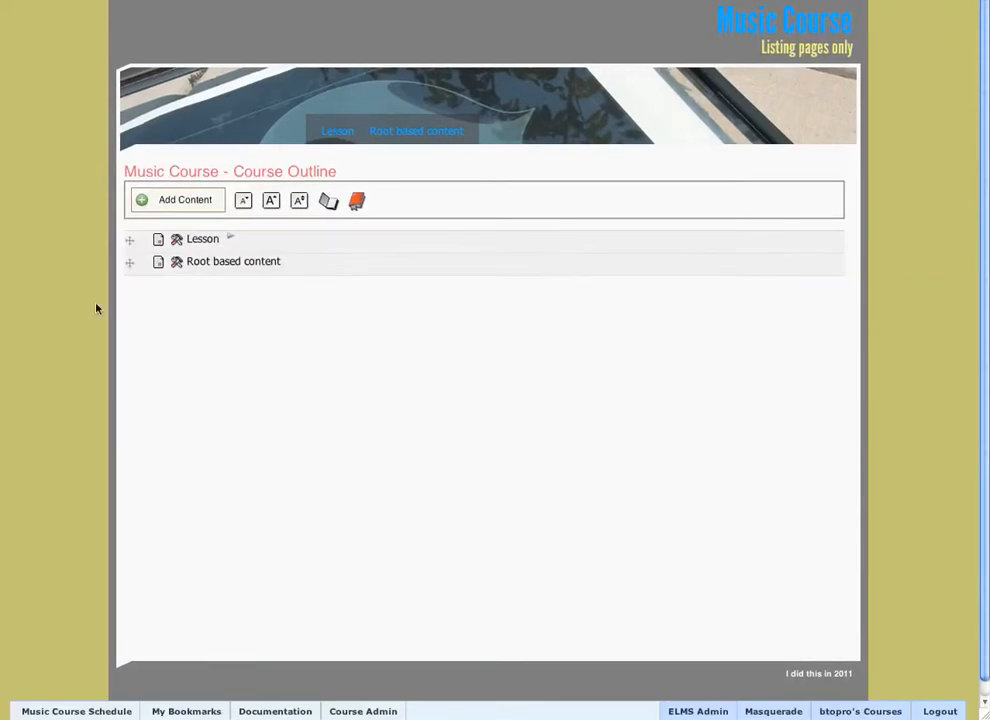
- Expand Lesson in the outline, delete the Root based content page, and rename the cool page to Introduction
left_click(229, 238)
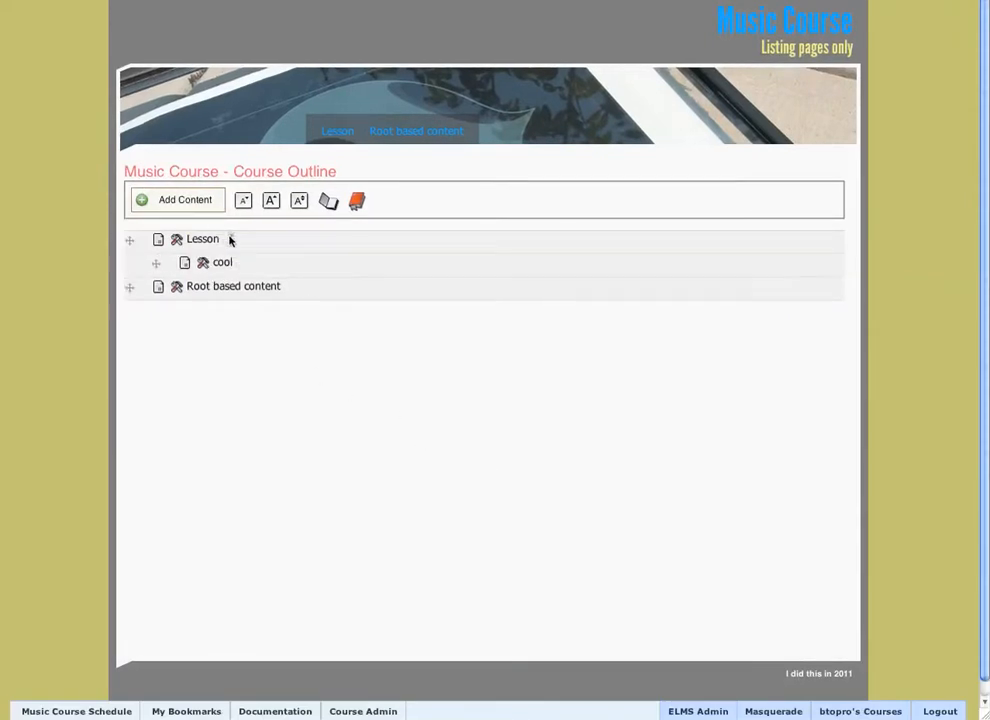
right_click(178, 289)
left_click(219, 419)
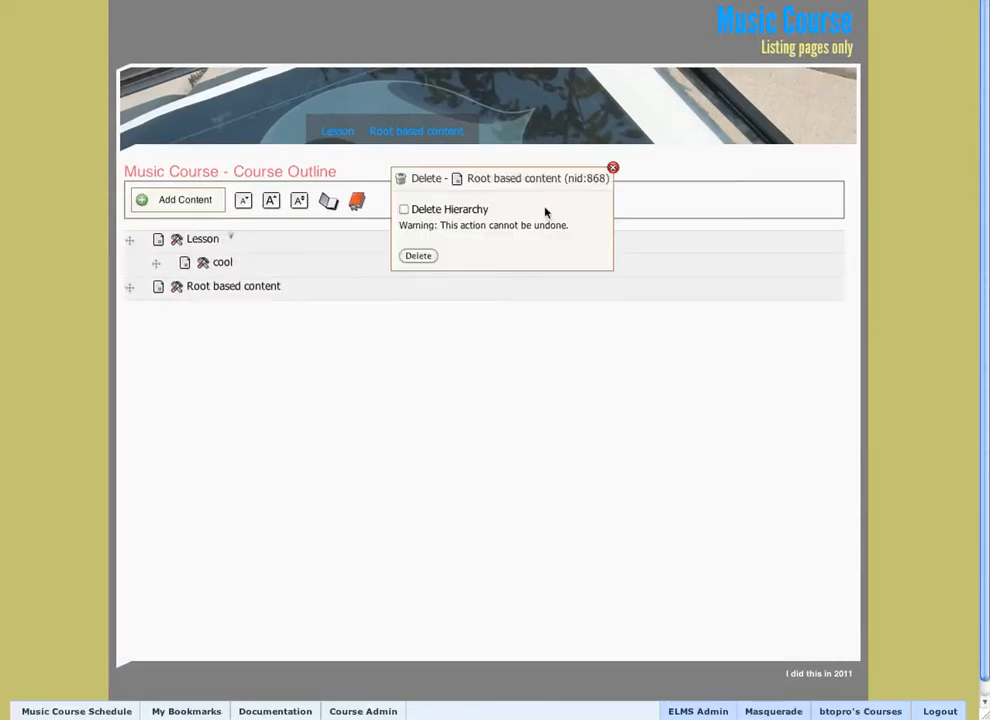
left_click(420, 256)
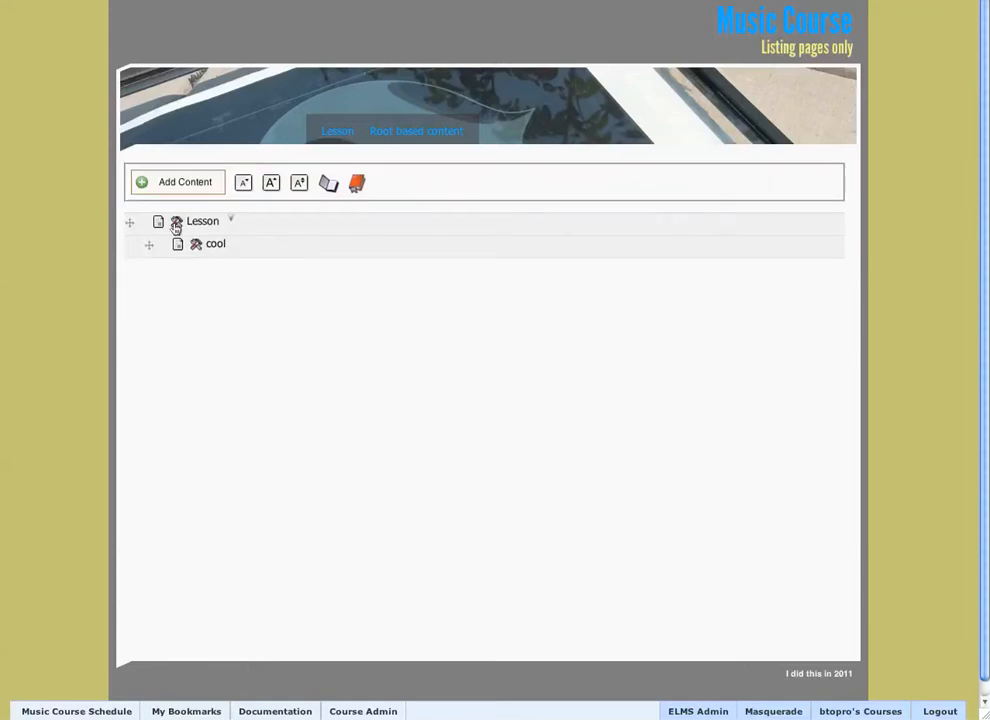
double_click(210, 244)
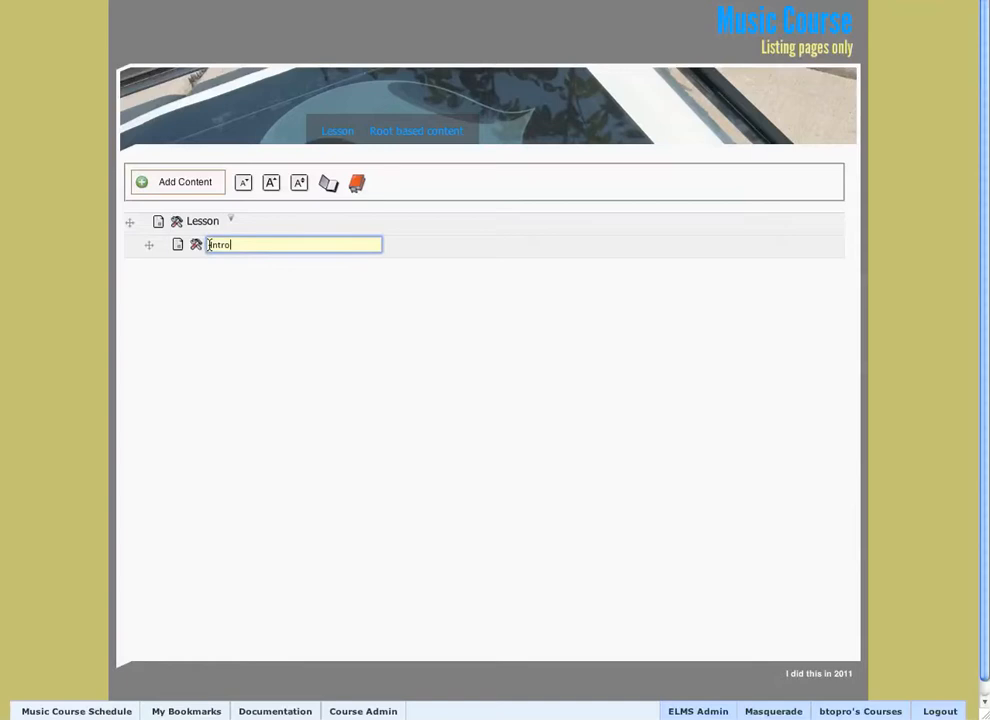
key("Escape")
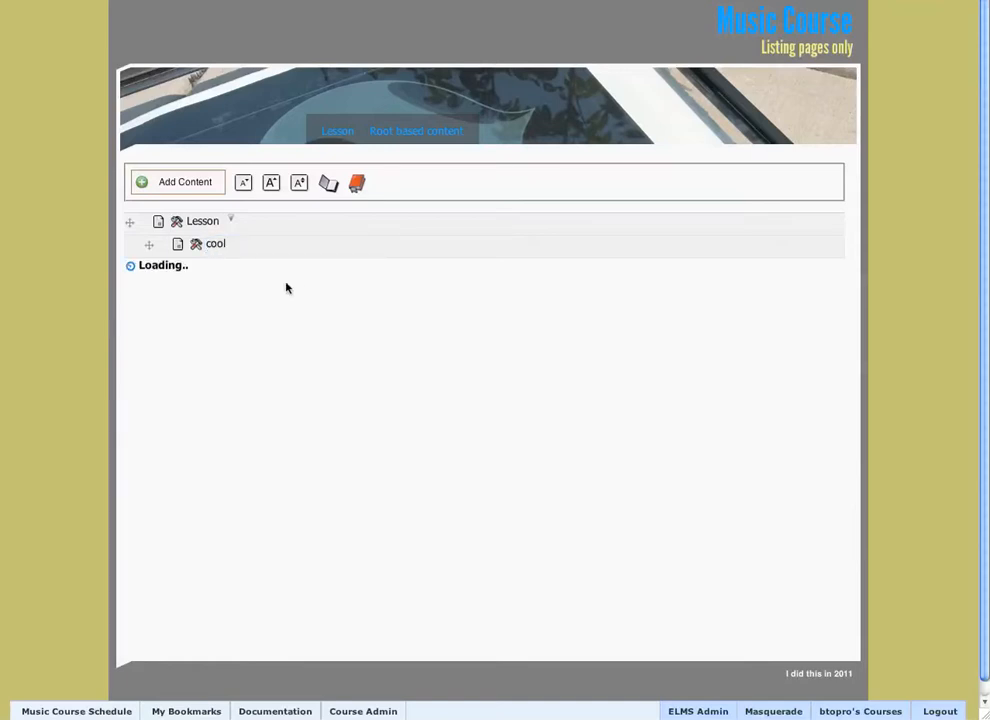
- Add two pages under Lesson titled Activity and Discussion Group Meeting
left_click(178, 222)
left_click(228, 259)
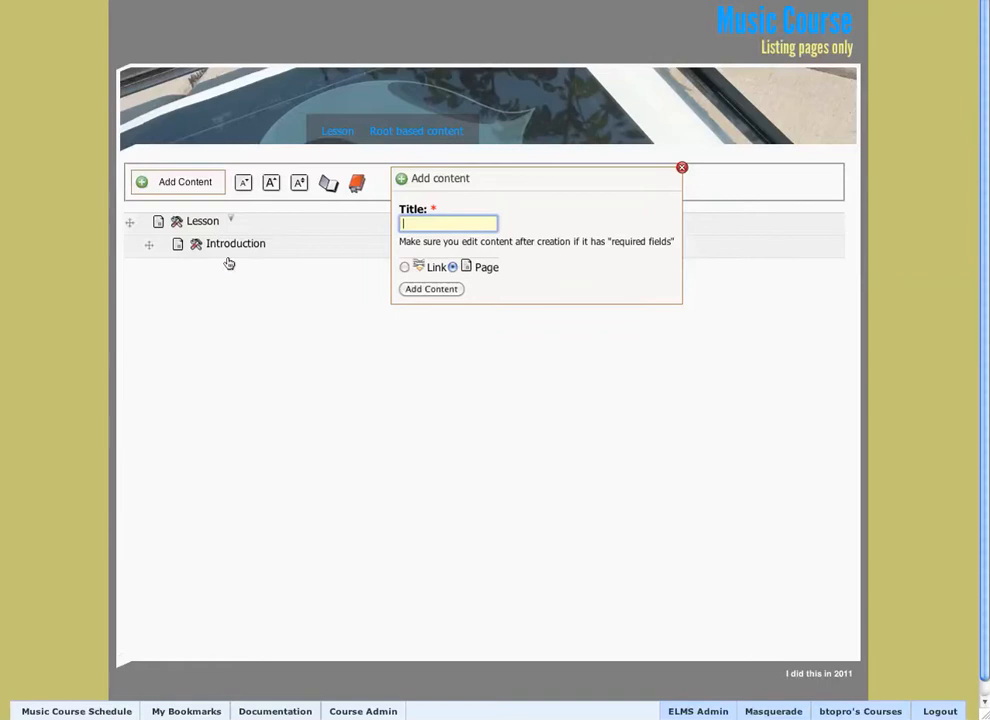
type("Activa")
key("Return")
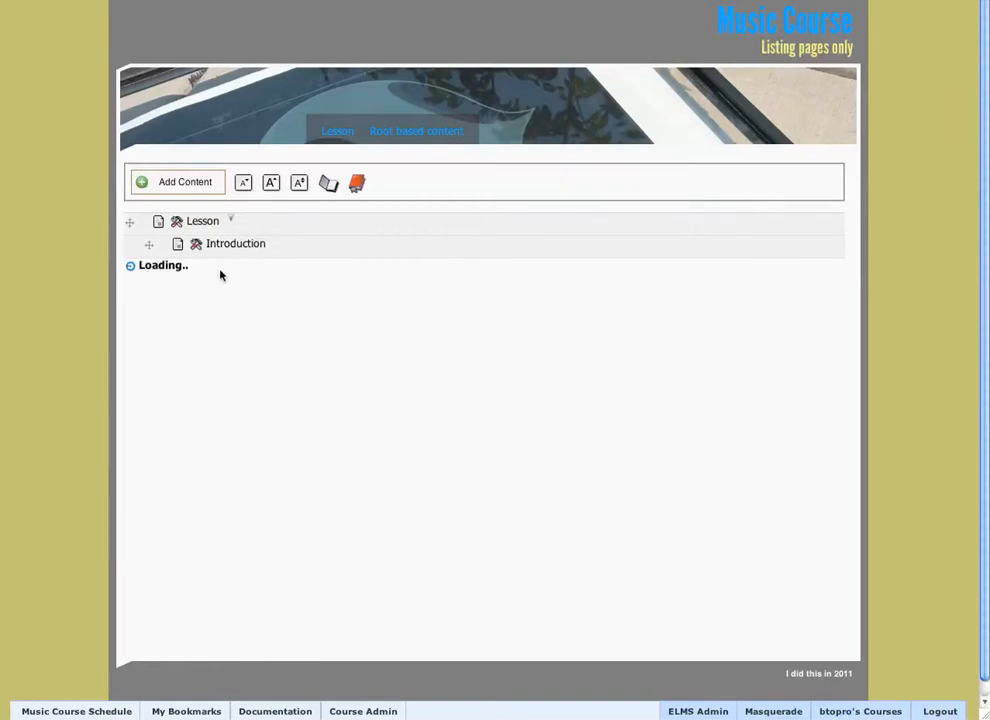
left_click(176, 221)
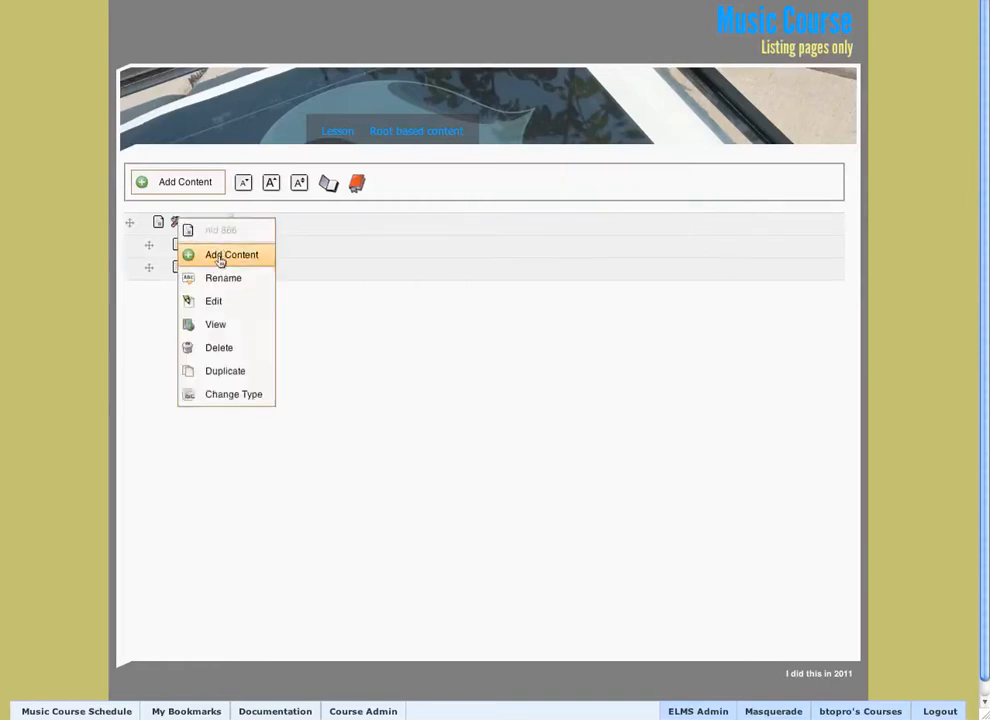
left_click(221, 255)
type("Discussion Group Meeting")
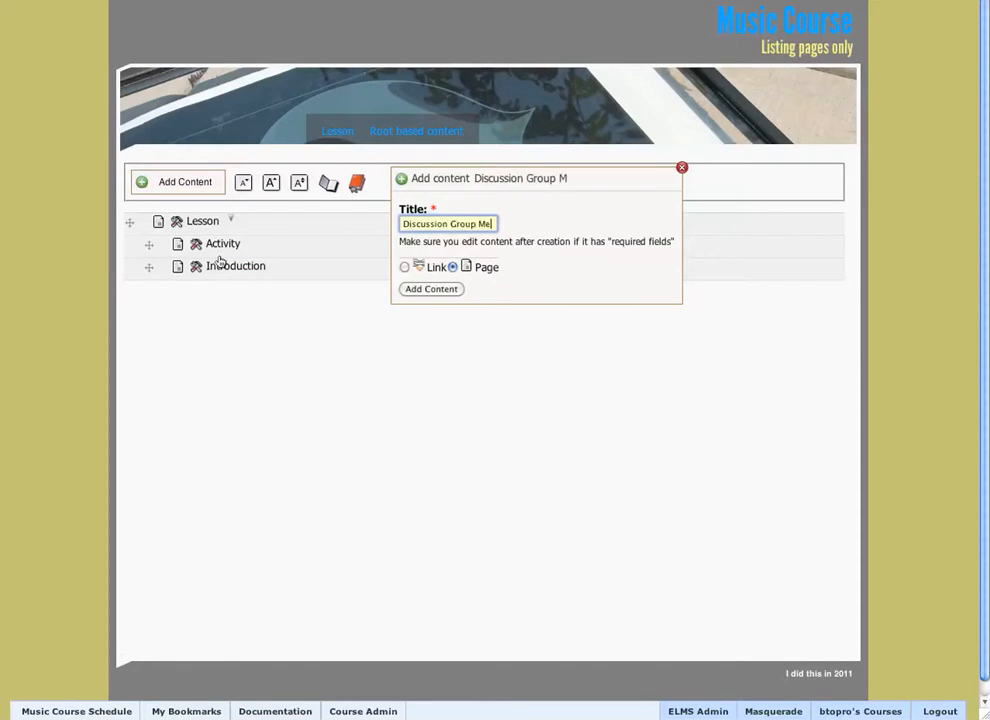
key("Return")
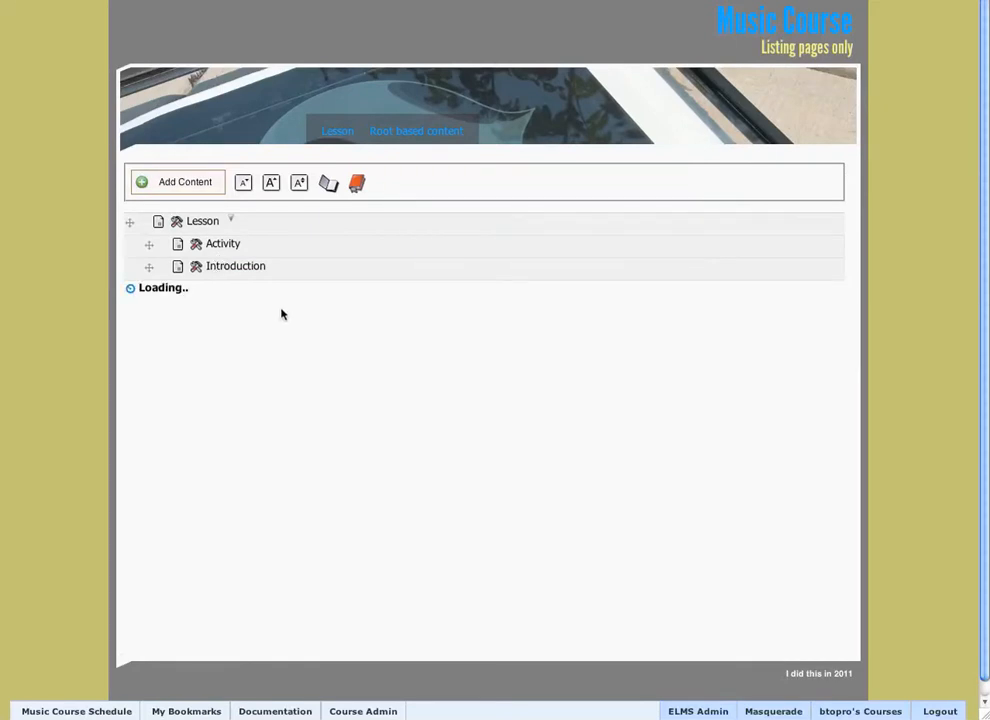
- Add two more pages under Lesson titled Quiz and E-text Chapter
left_click(176, 222)
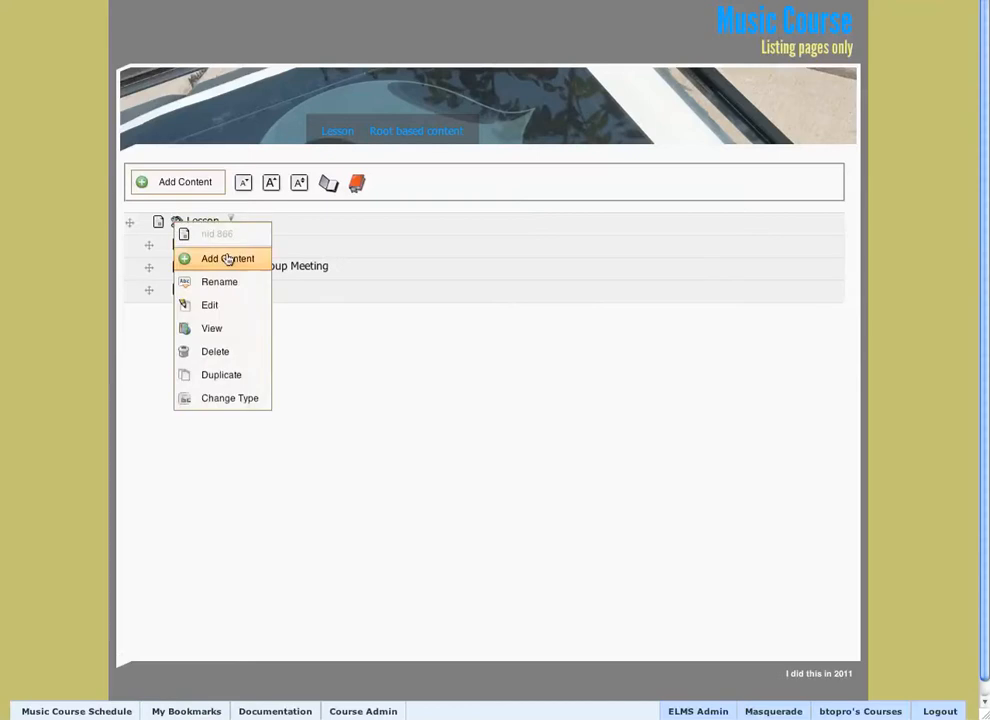
left_click(218, 258)
type("Quiz")
key("Return")
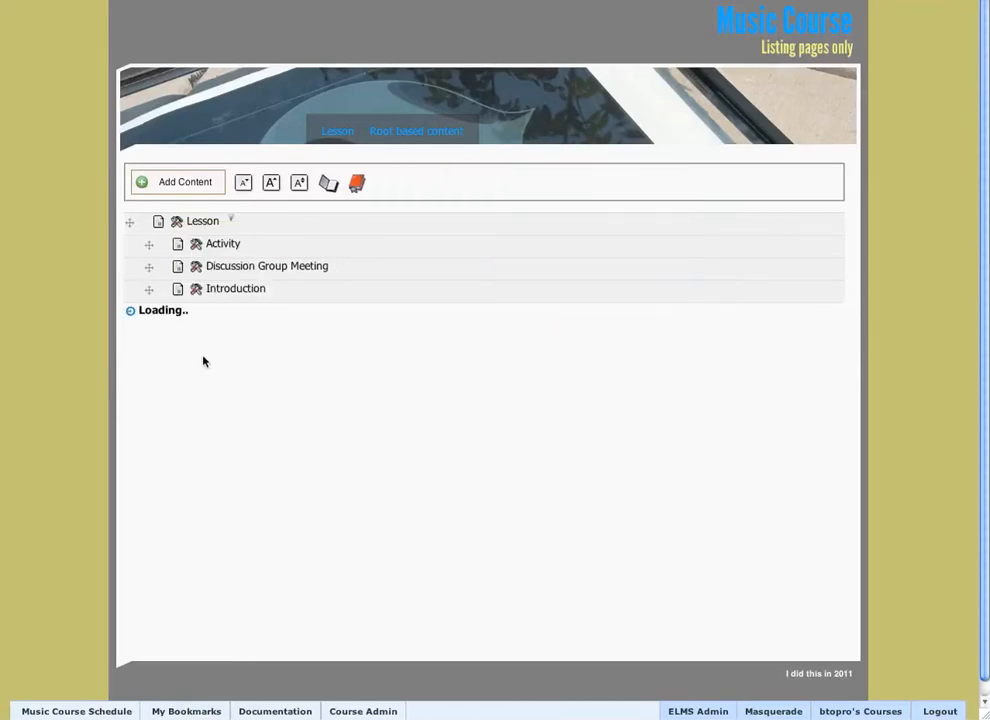
left_click(176, 222)
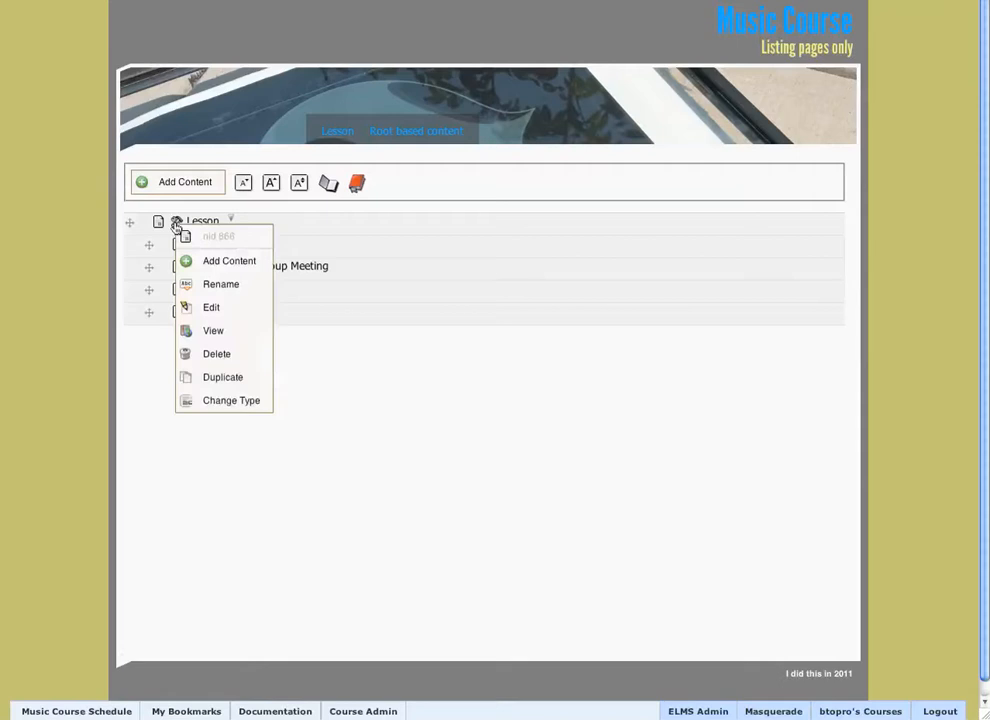
left_click(218, 262)
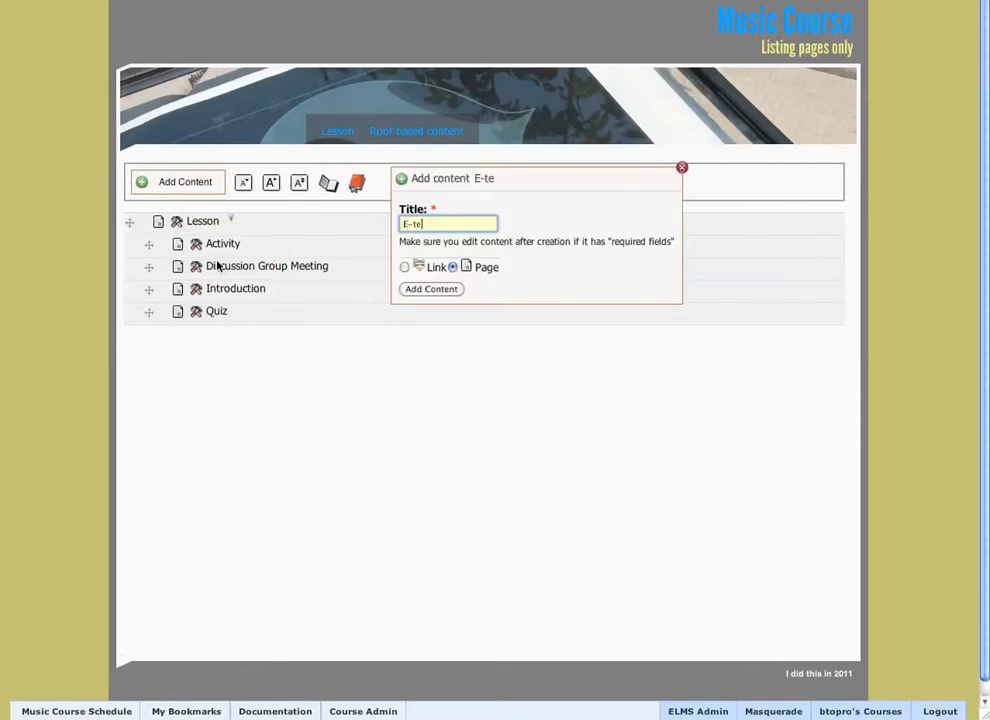
type("E-text Chapter")
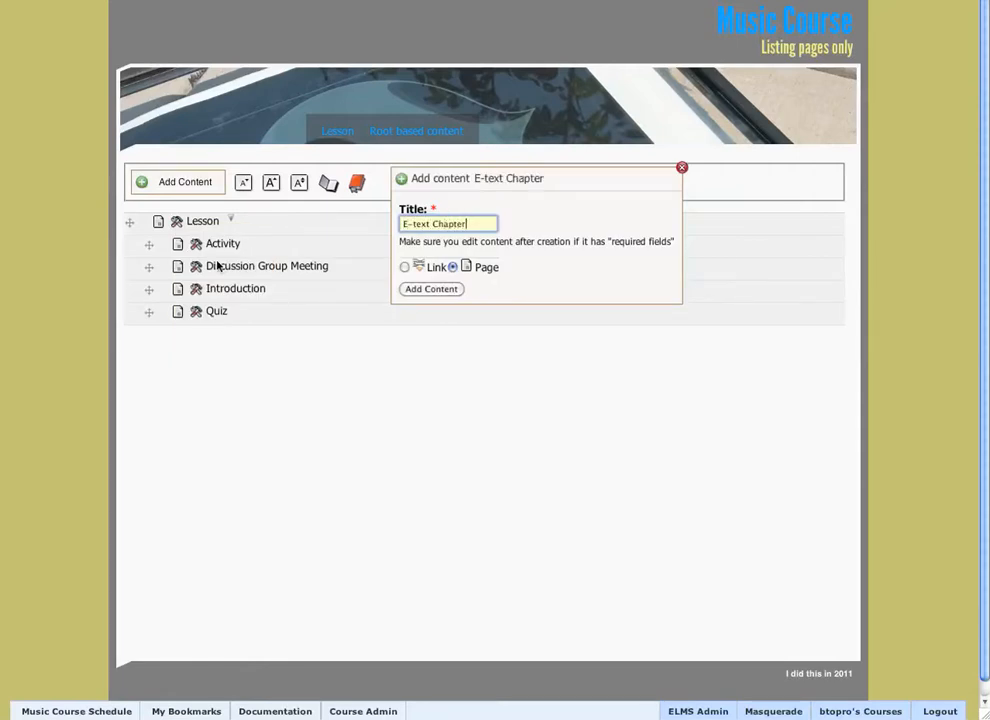
key("Return")
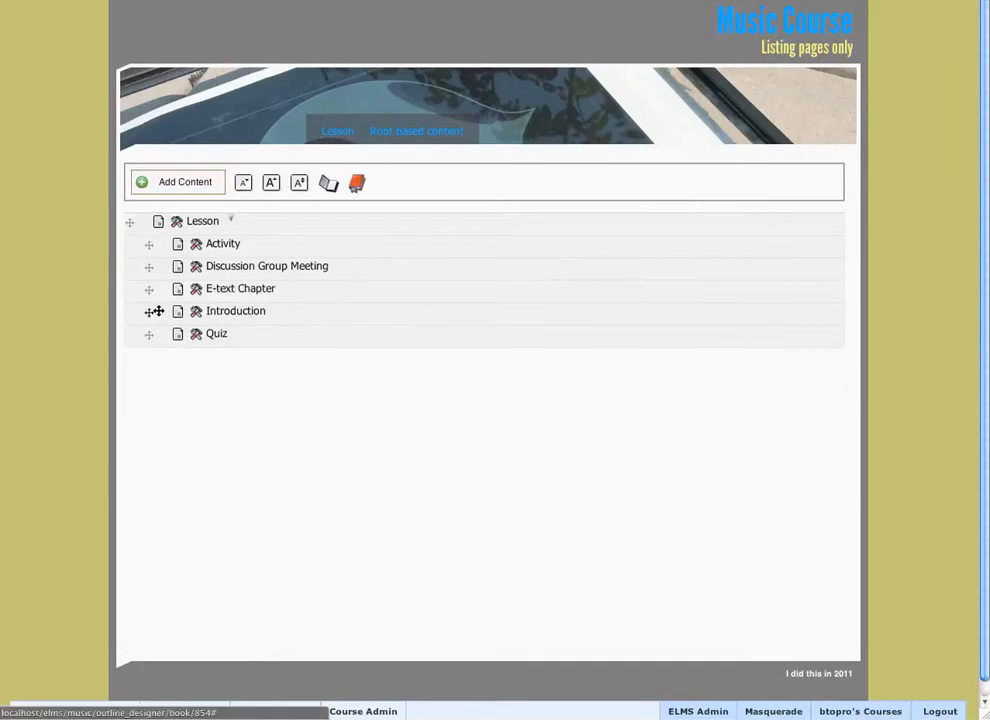
- Reorder Lesson's child pages to Introduction, E-text Chapter, Discussion Group Meeting, Activity, Quiz
left_click_drag(150, 313, 148, 250)
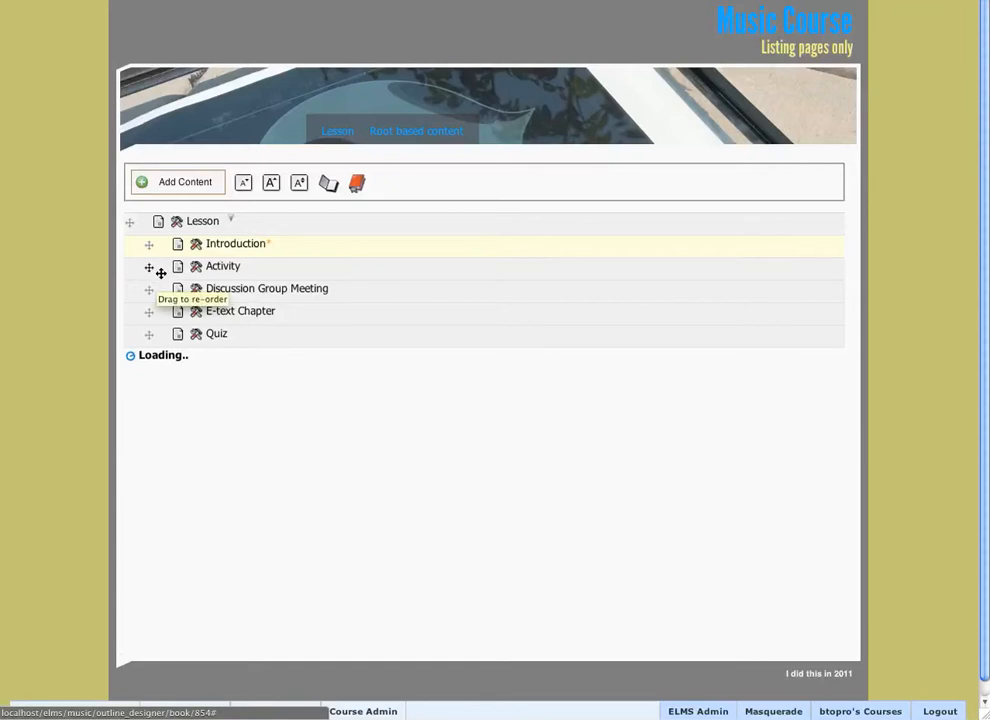
left_click_drag(149, 312, 152, 267)
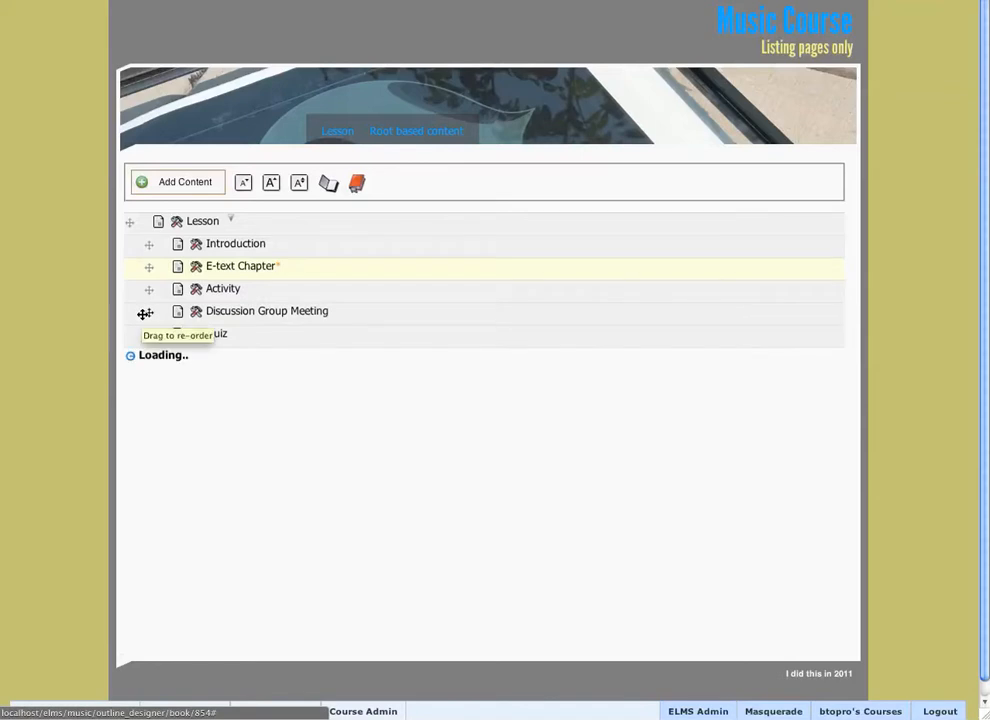
left_click_drag(148, 313, 149, 293)
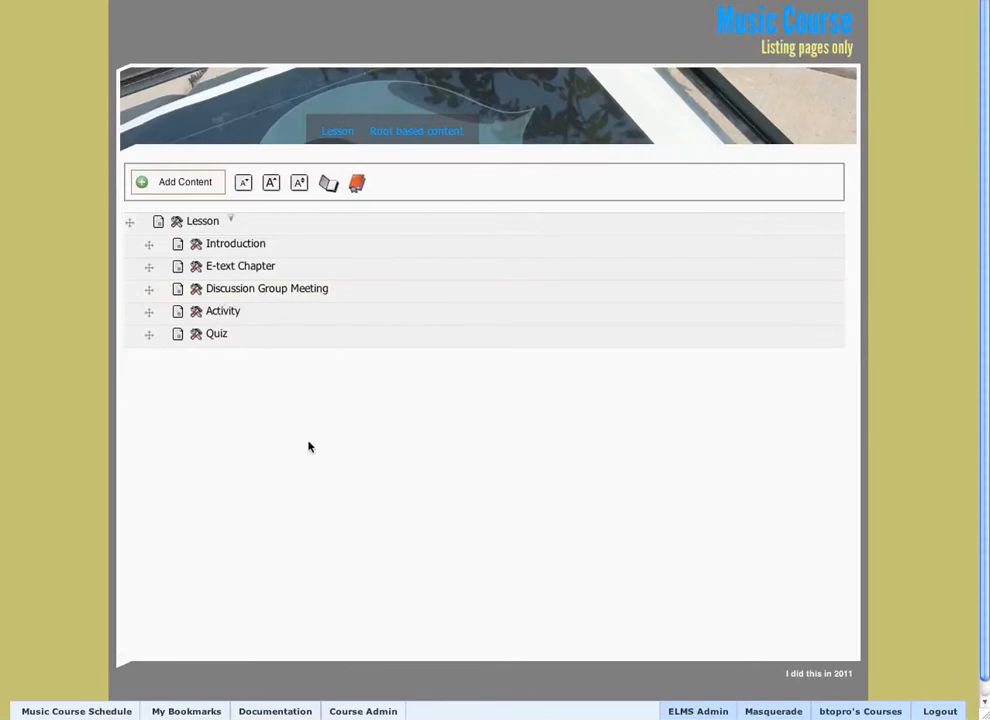
- Add two child pages under E-text Chapter titled Introduction and More pages
left_click(198, 268)
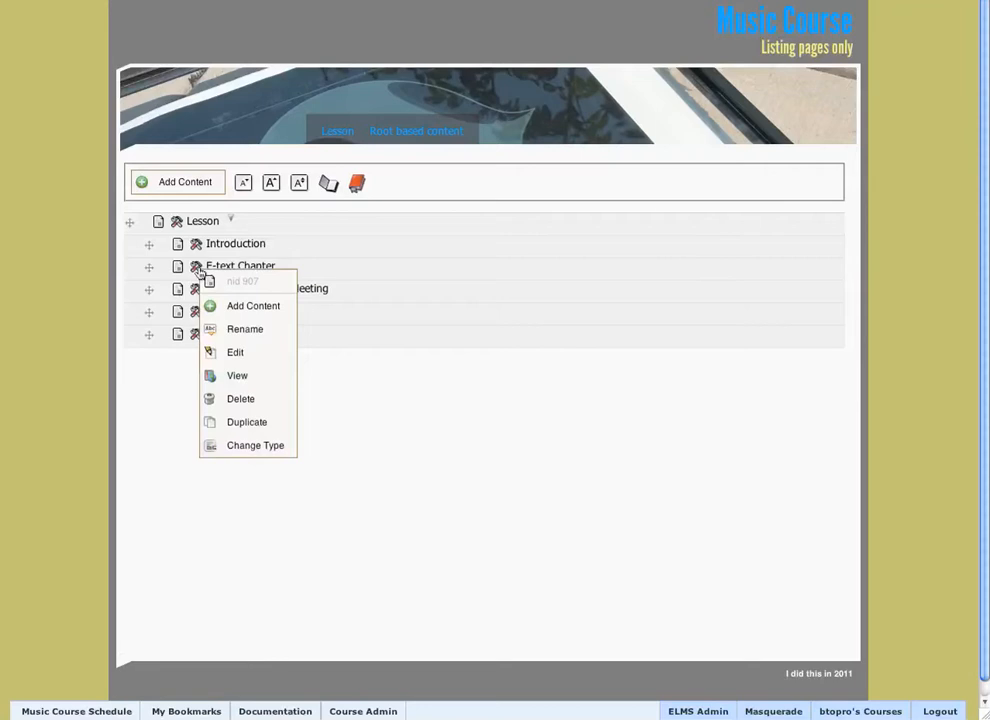
left_click(232, 306)
type("Int")
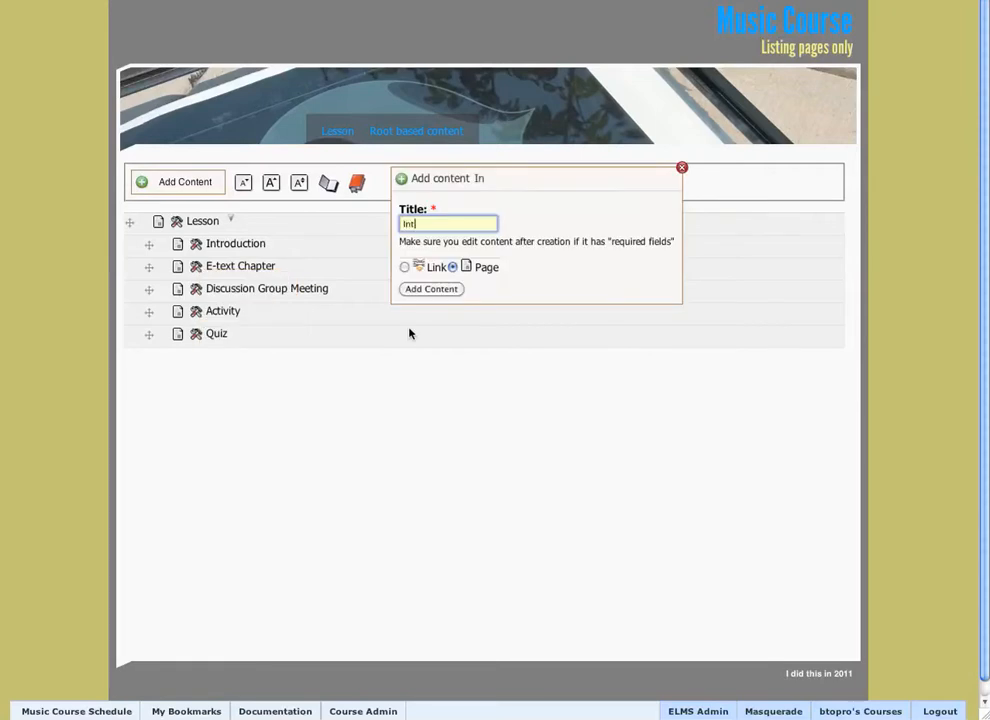
type("roduc")
key("Return")
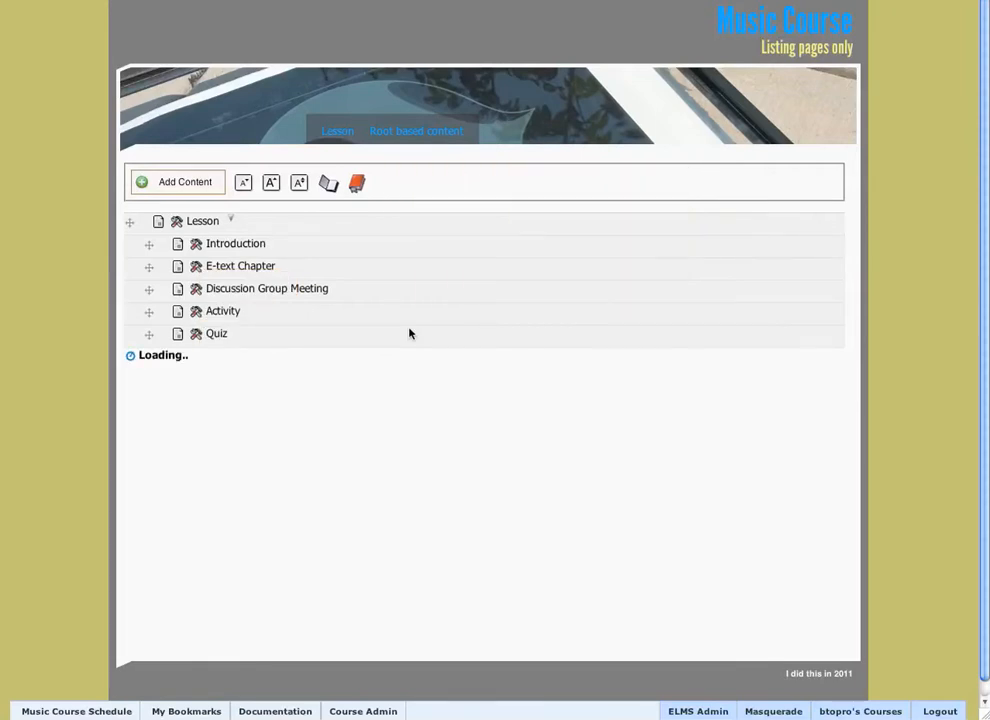
left_click(194, 274)
left_click(244, 307)
type("More page")
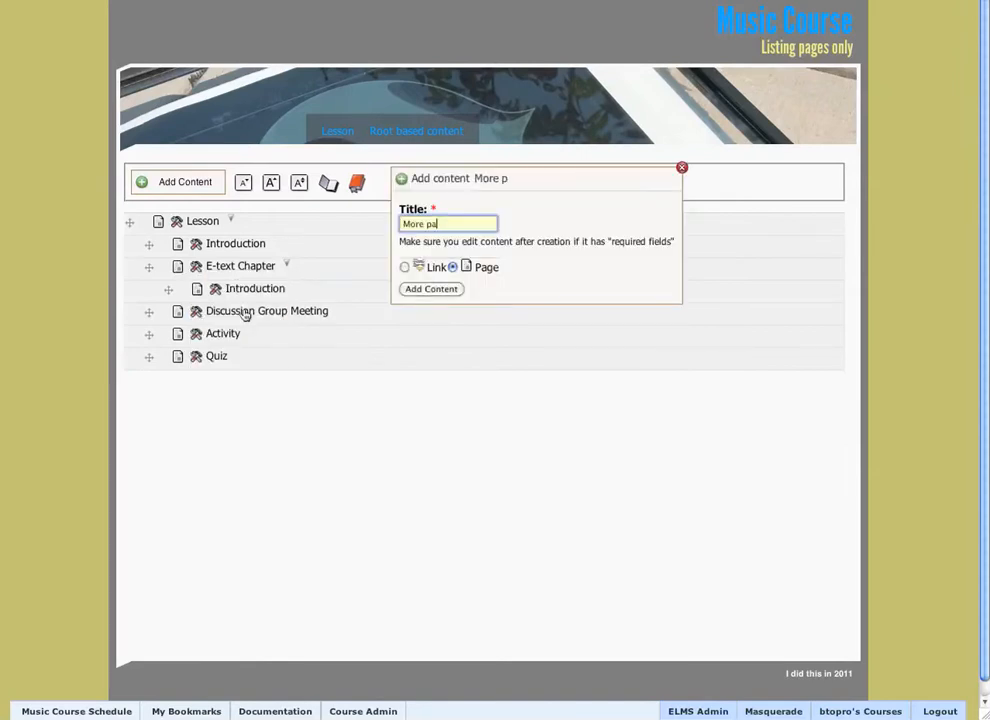
key("Return")
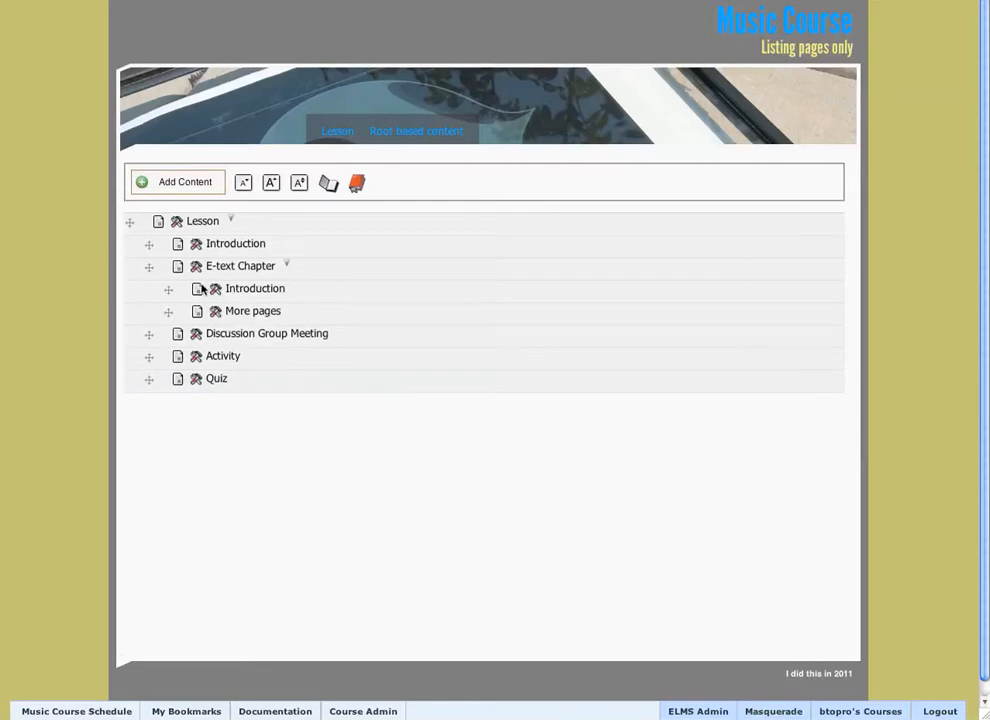
left_click(177, 221)
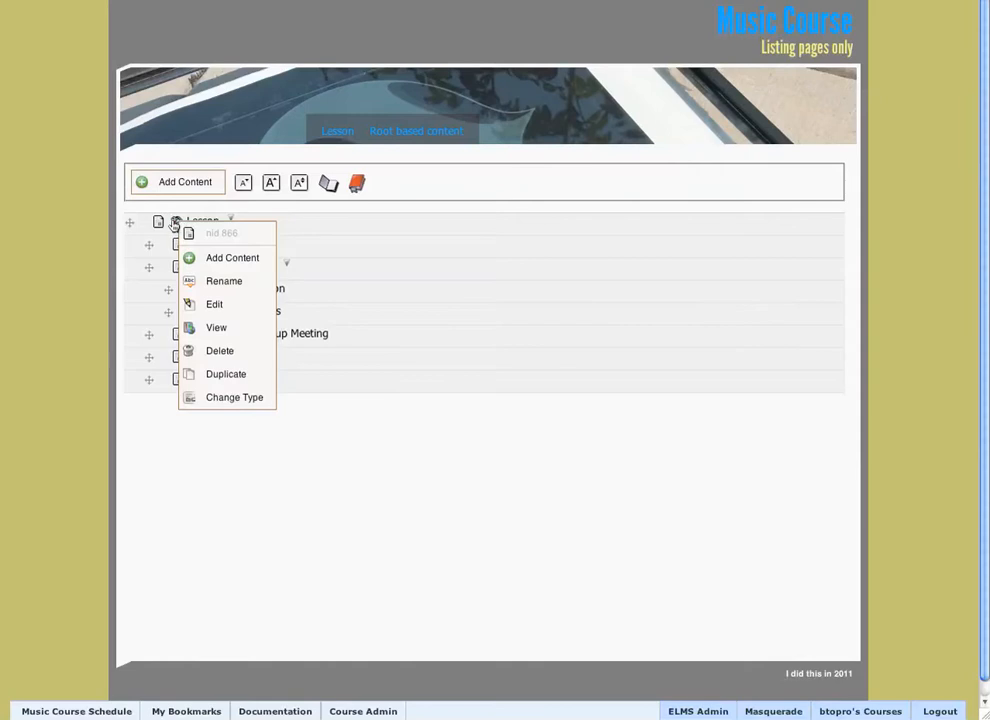
left_click(228, 375)
left_click(428, 224)
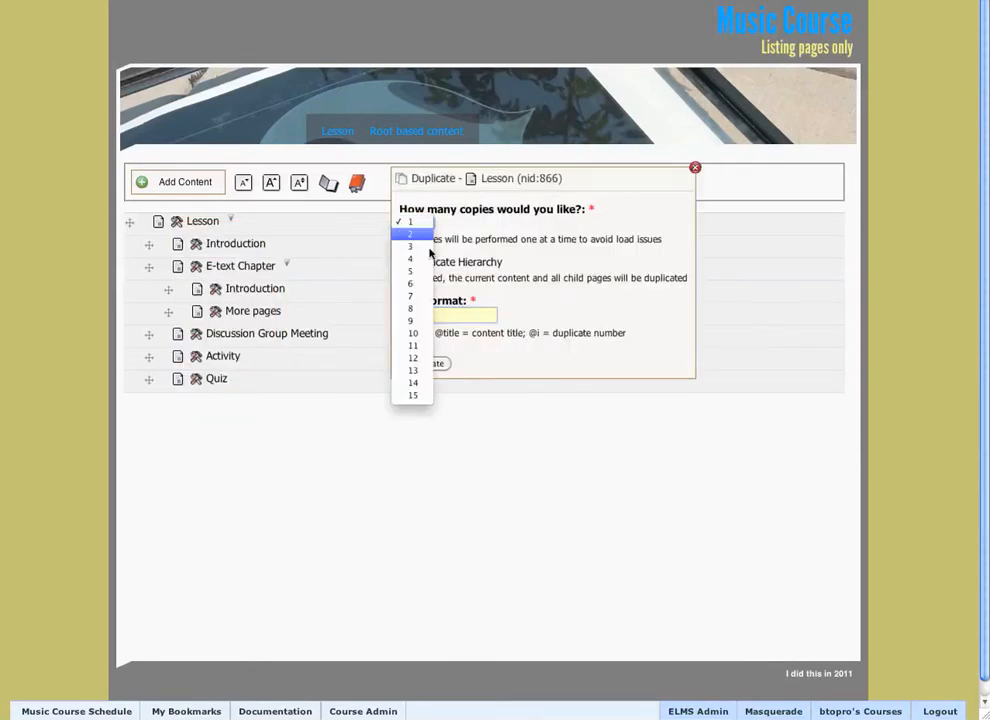
left_click(412, 383)
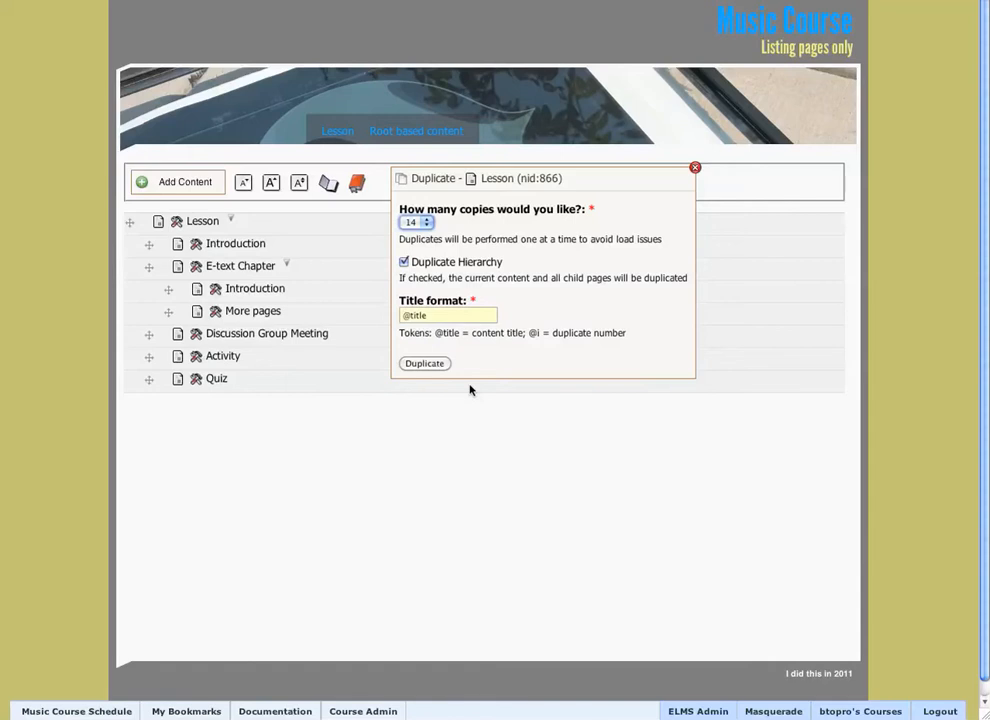
left_click(695, 168)
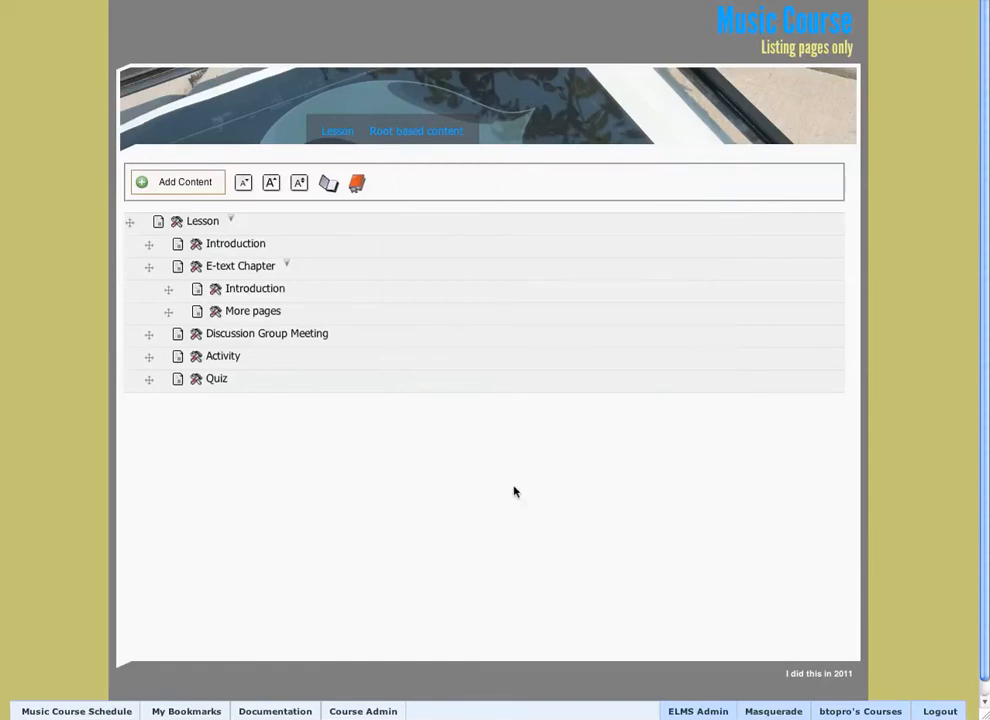
- Go to the course's home page and check the child pages listed under Lesson in the site navigation
left_click(798, 24)
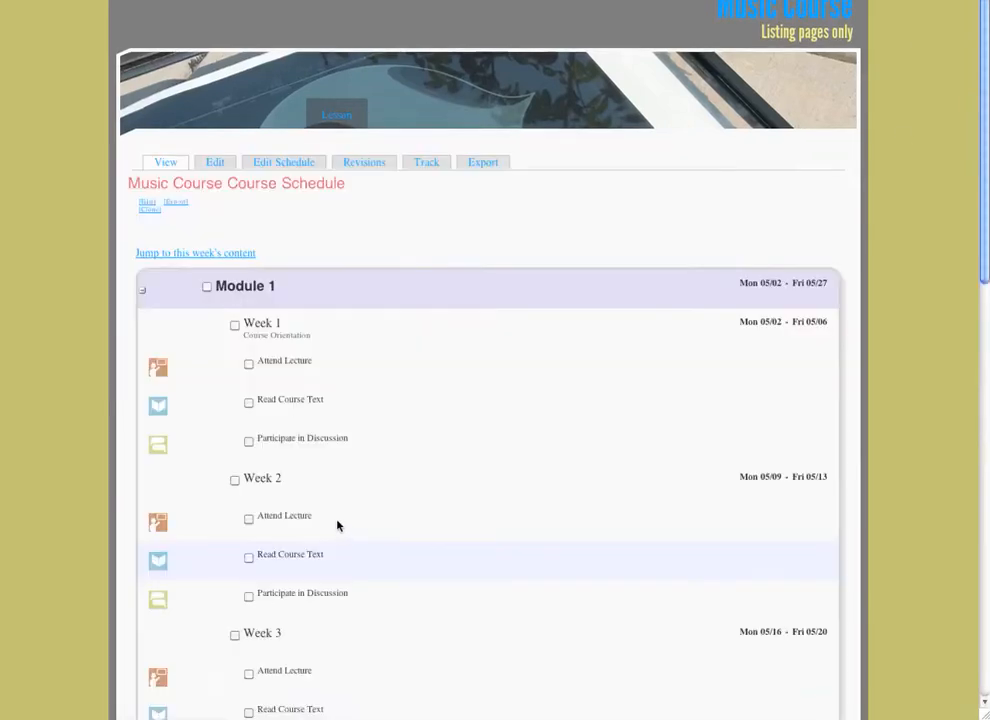
mouse_move(330, 135)
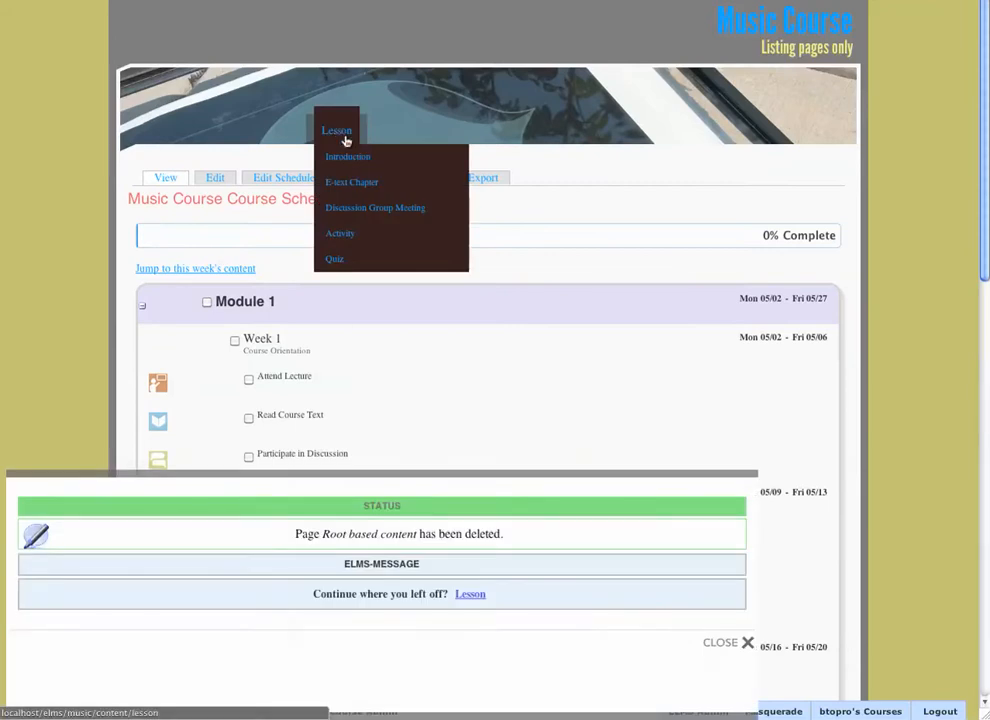
mouse_move(397, 189)
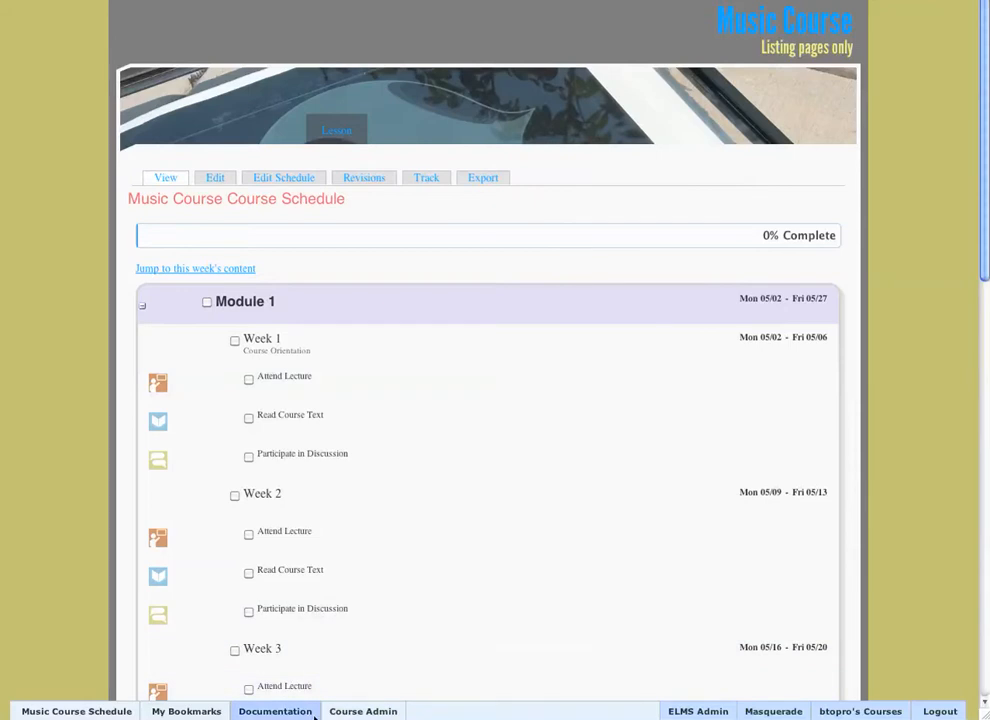
- Open the Music Course's schedule settings for editing and choose to rebuild the schedule as week based
mouse_move(360, 710)
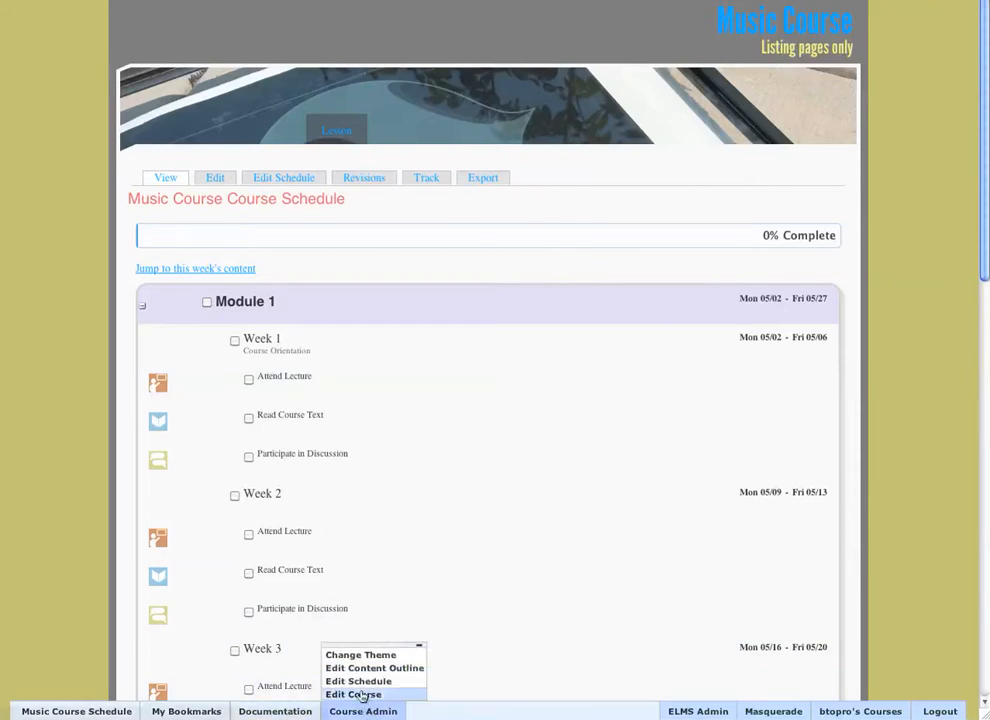
left_click(360, 696)
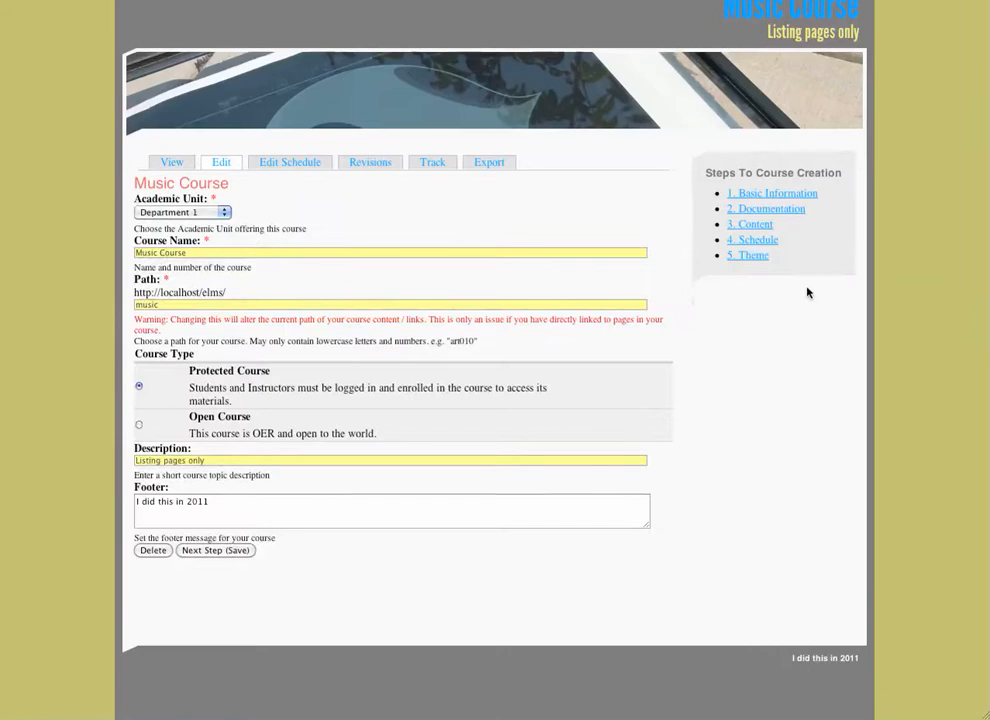
left_click(745, 257)
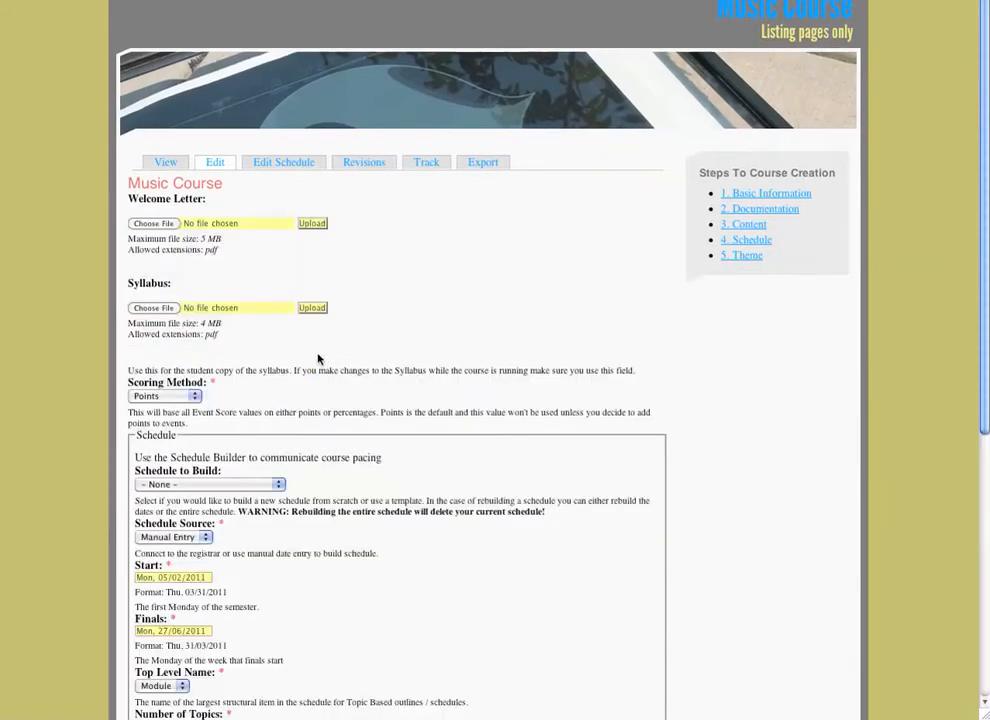
left_click(224, 484)
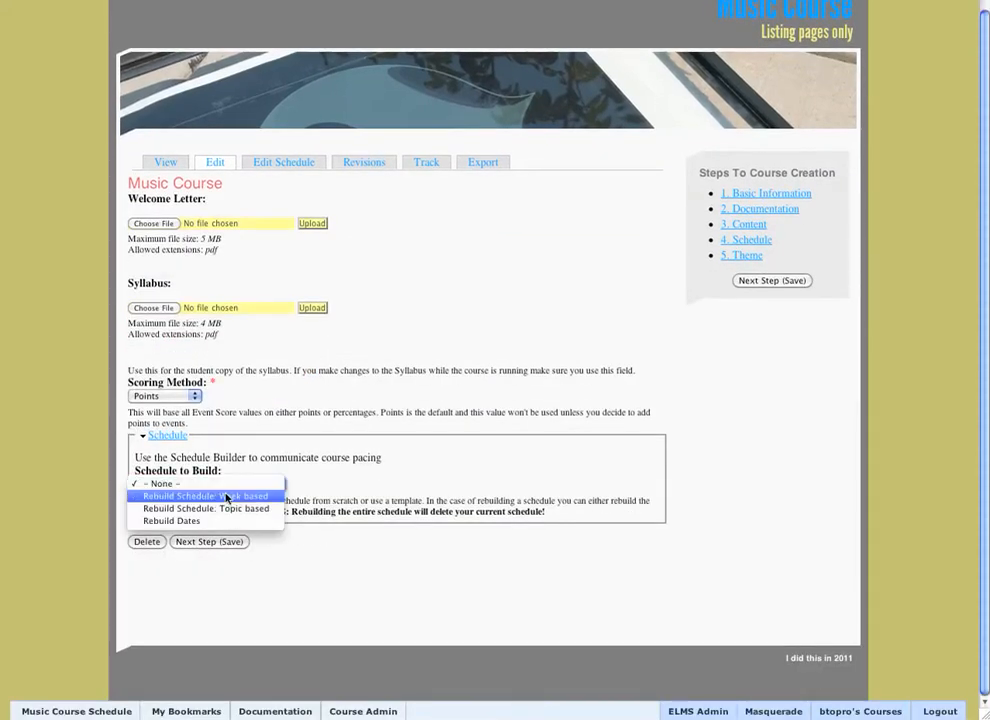
left_click(226, 496)
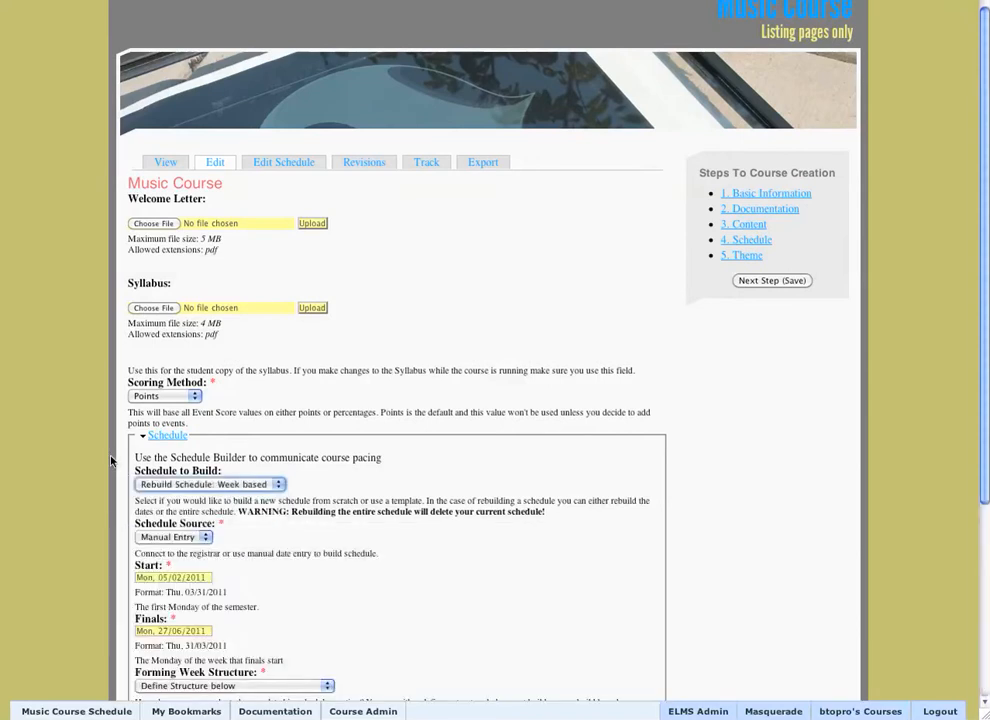
- Set the schedule's start date to Monday, 01/10/2011
scroll(157, 449, "down", 5)
left_click(244, 451)
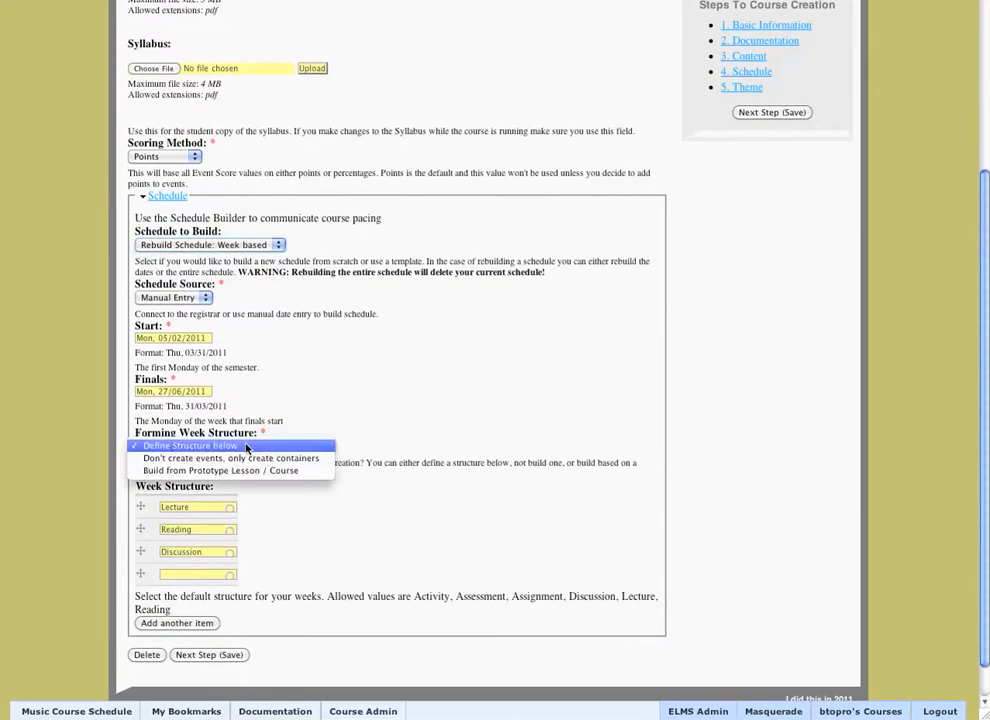
left_click(196, 328)
left_click(190, 338)
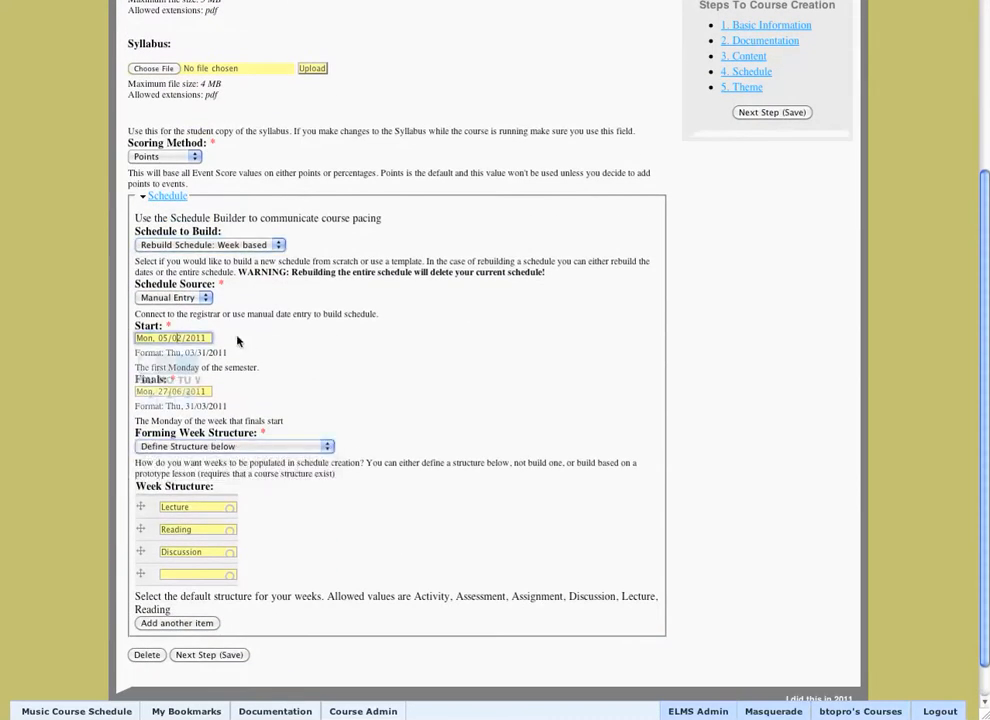
left_click(195, 378)
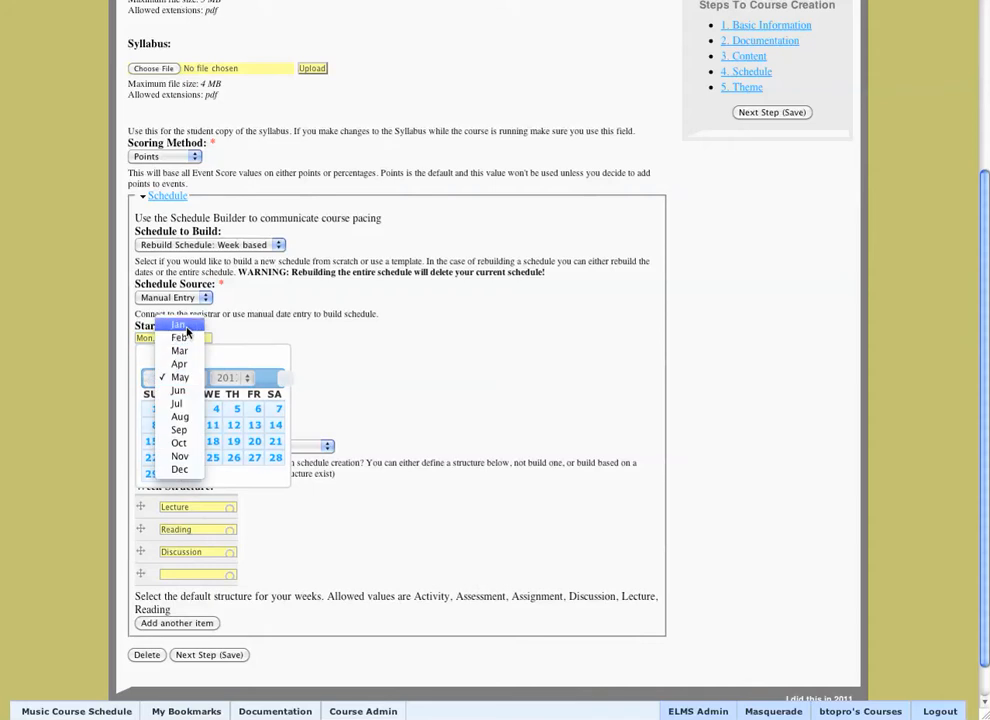
left_click(184, 326)
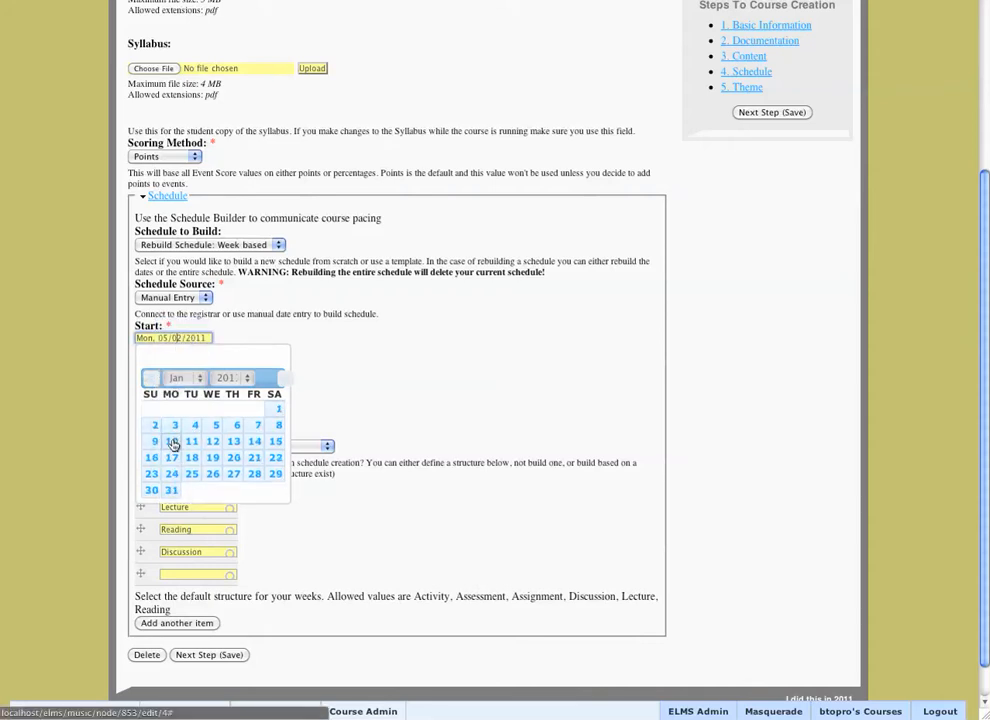
left_click(172, 441)
- Set the Finals date to Monday, May 9, 2011 (09/05/2011)
left_click(182, 391)
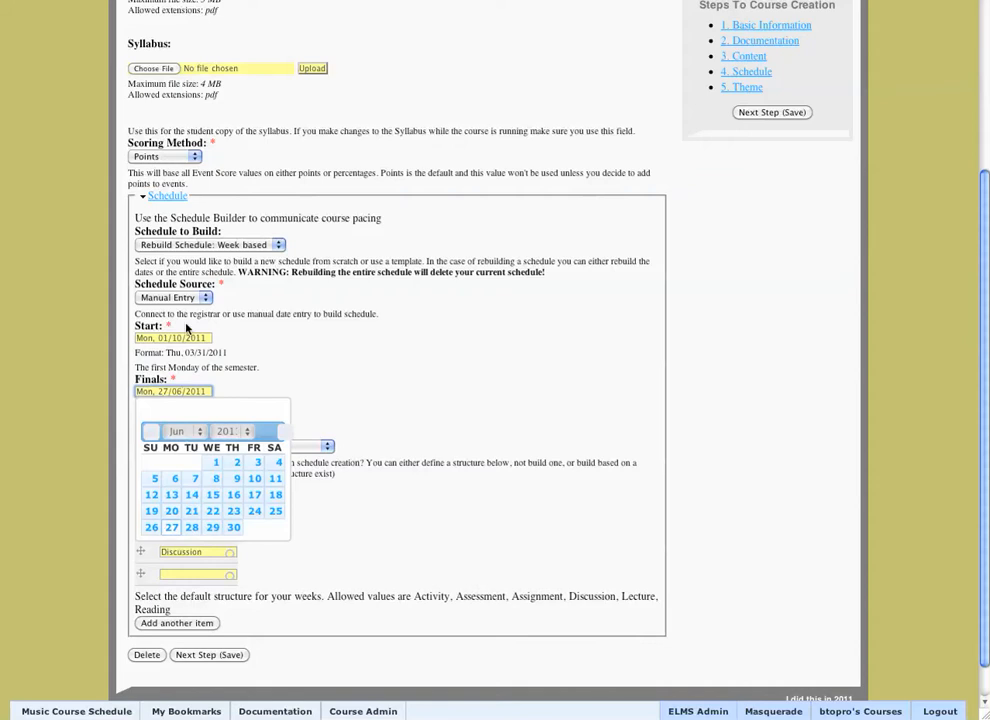
left_click(183, 434)
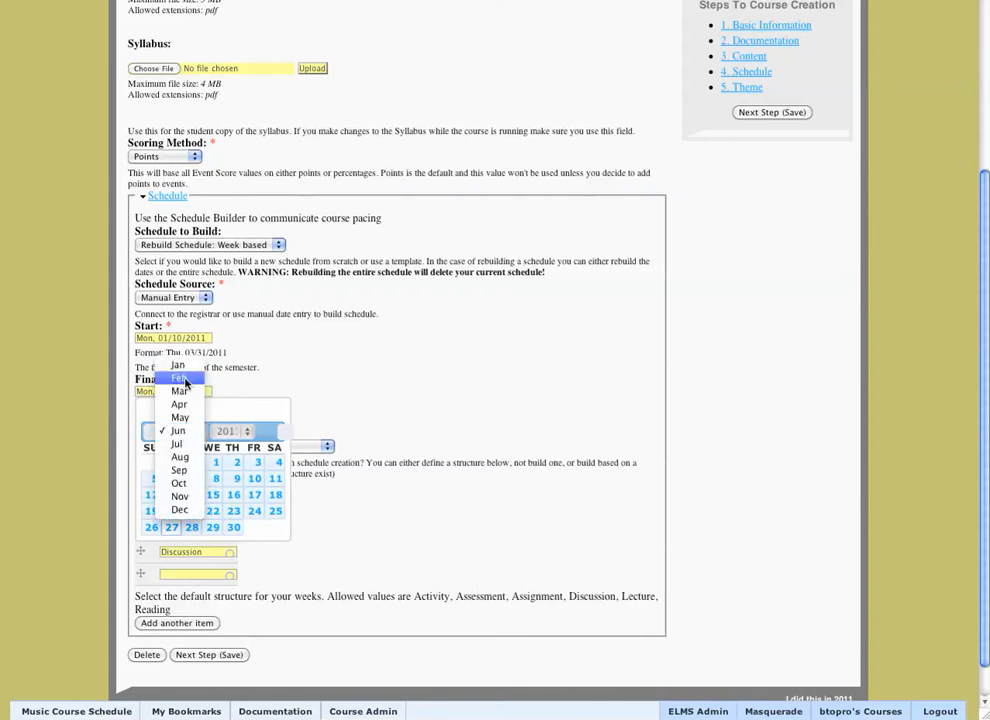
left_click(186, 419)
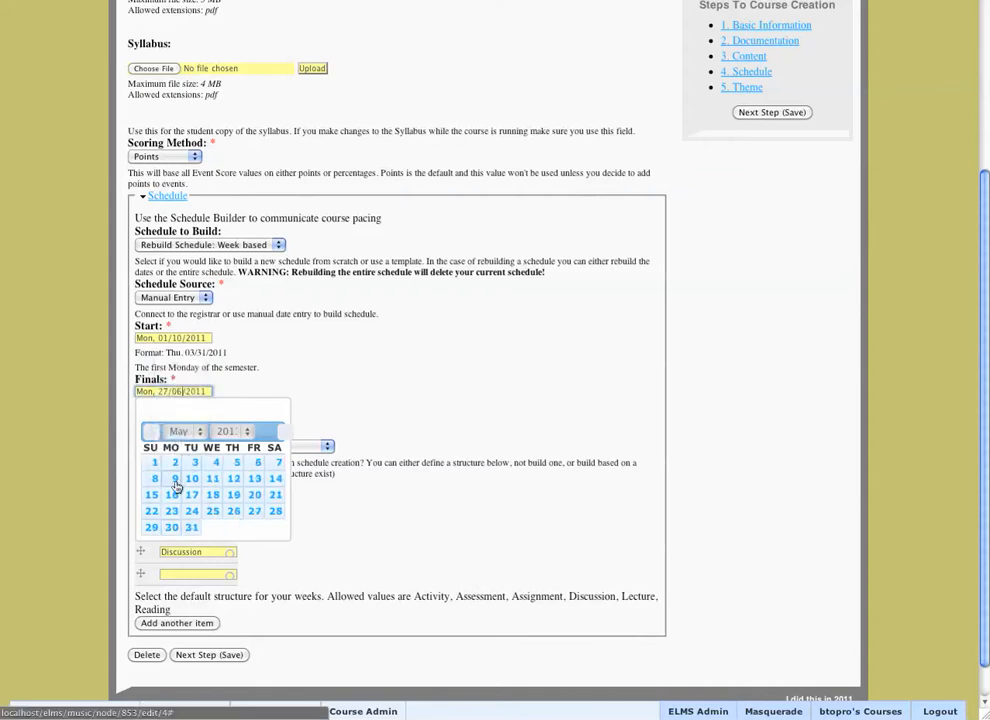
left_click(174, 483)
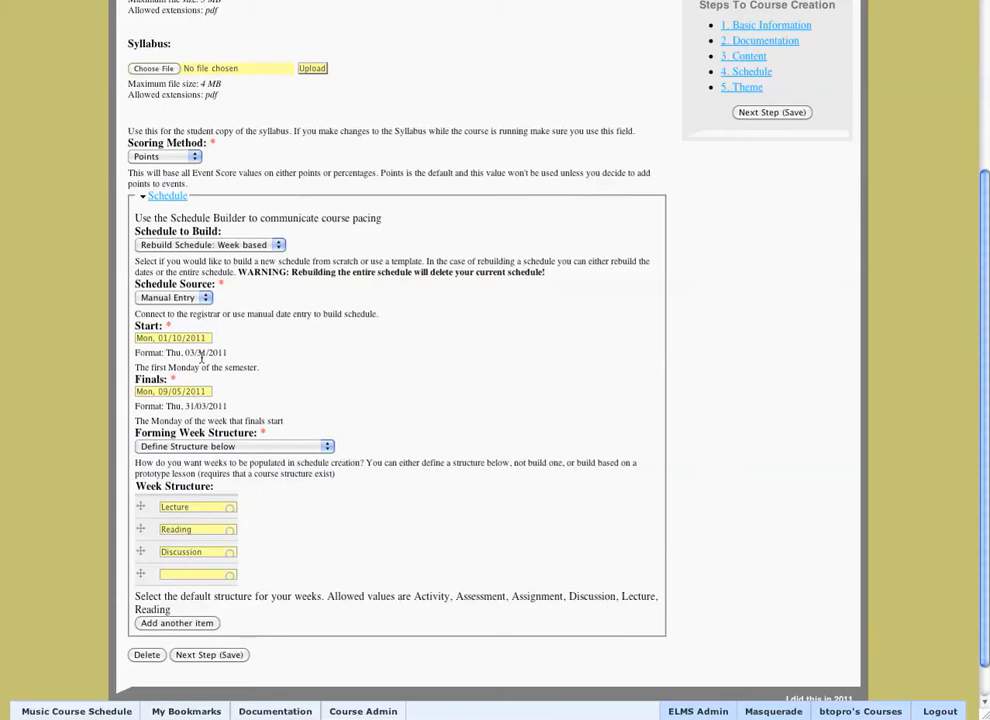
left_click(158, 391)
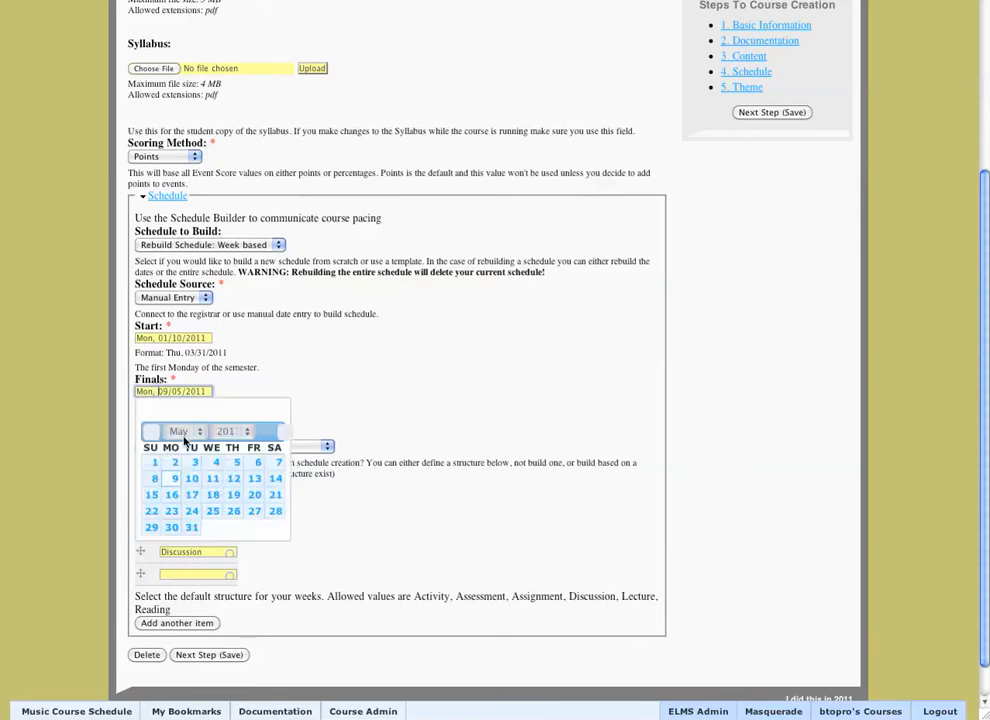
left_click(177, 477)
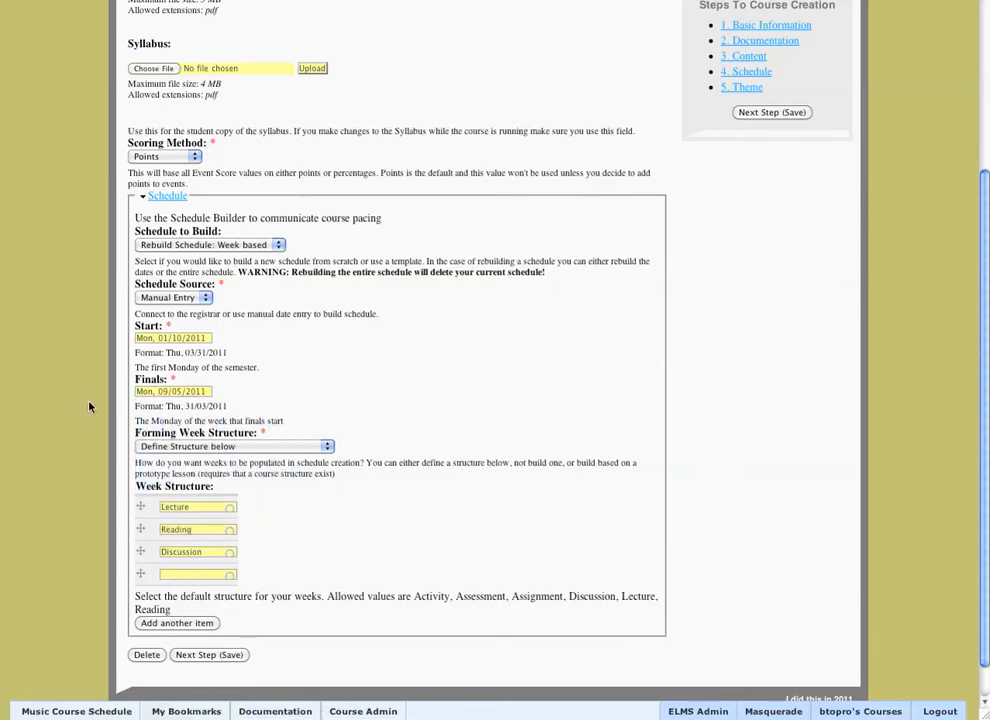
- Form the week structure by building from the prototype lesson / course, and save to rebuild the schedule
scroll(250, 430, "down", 1)
left_click(250, 427)
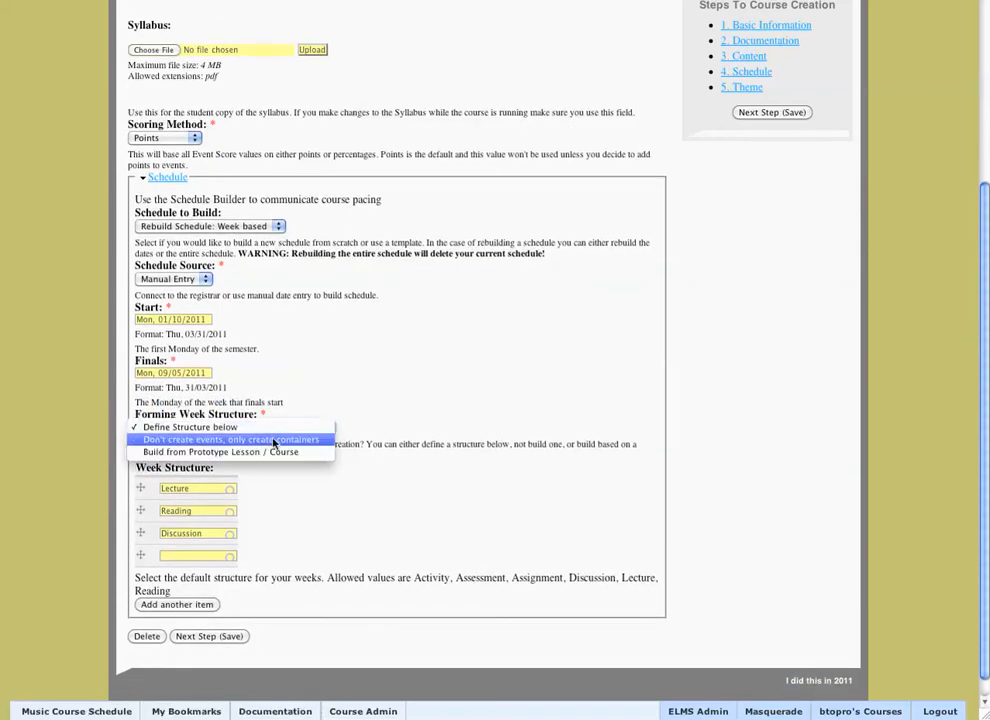
left_click(278, 452)
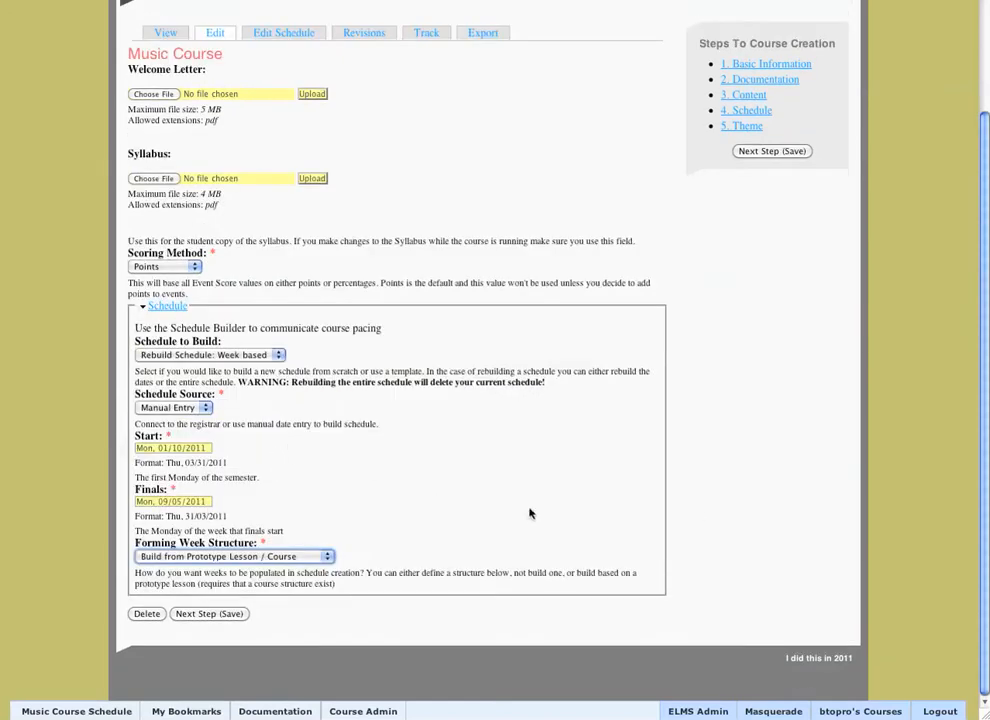
scroll(705, 464, "up", 3)
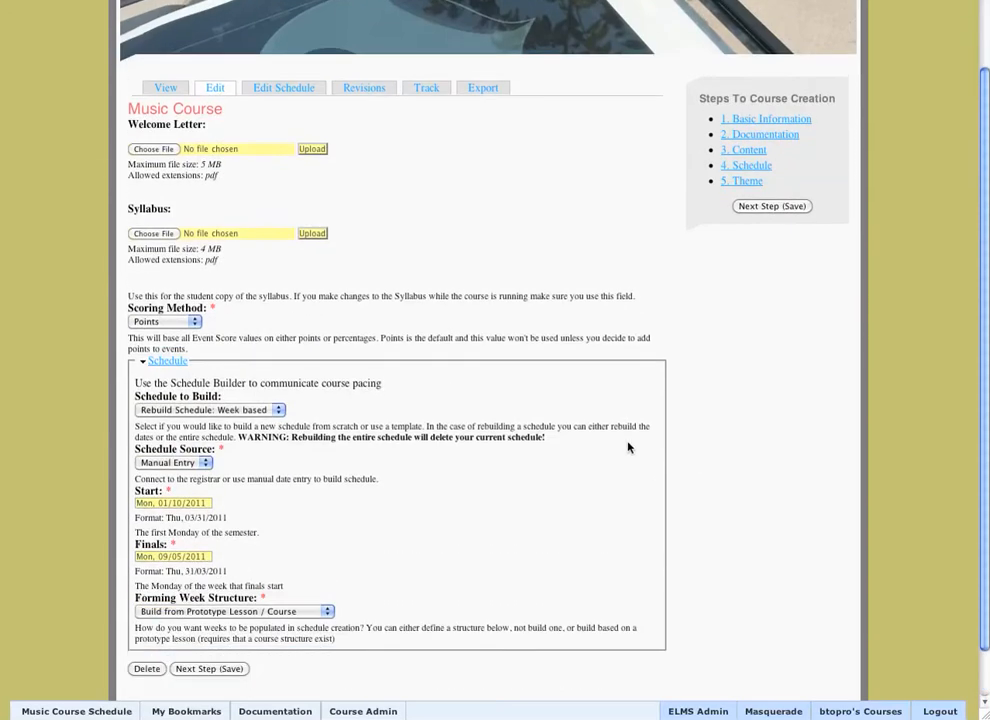
scroll(640, 465, "down", 1)
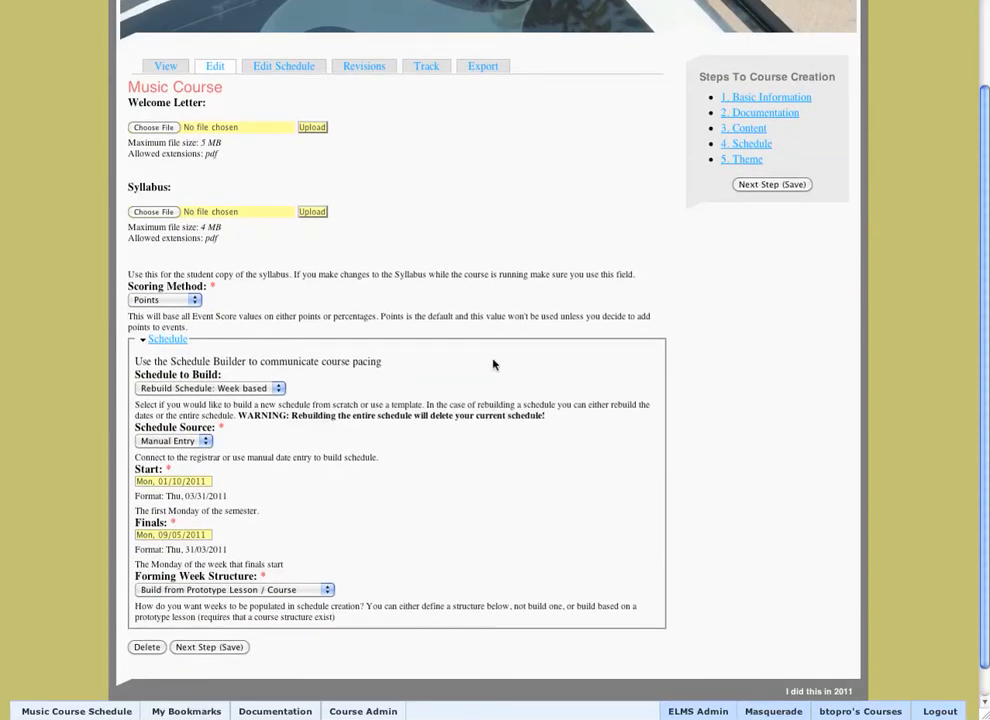
left_click(231, 648)
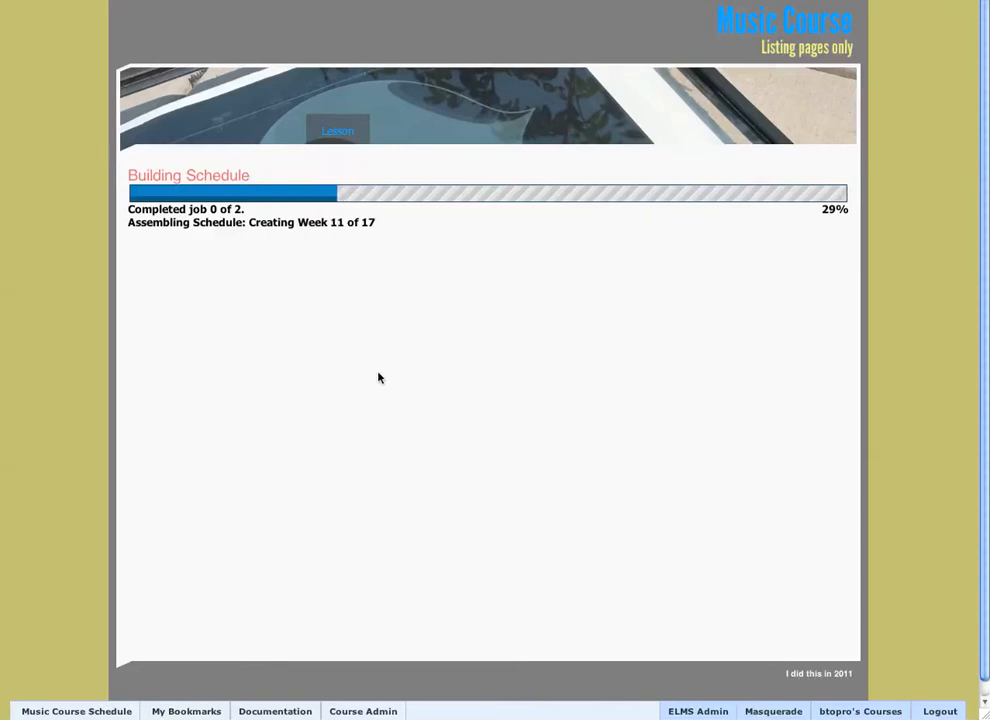
- Go to the course's home page, dismiss the continue message, and review the rebuilt schedule through its final weeks
mouse_move(343, 186)
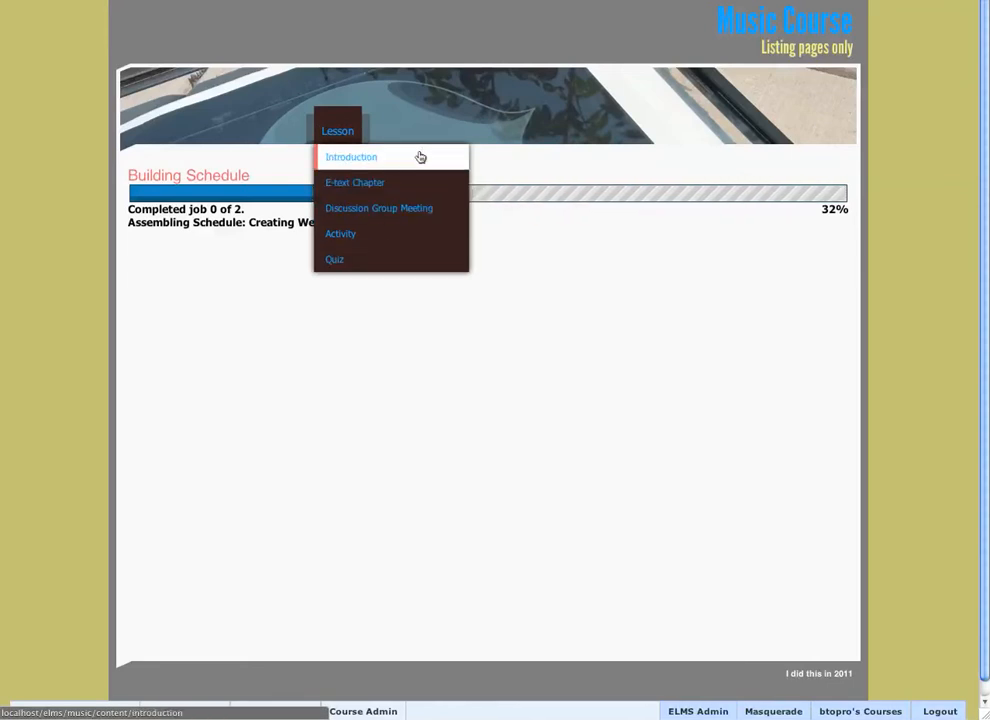
mouse_move(418, 178)
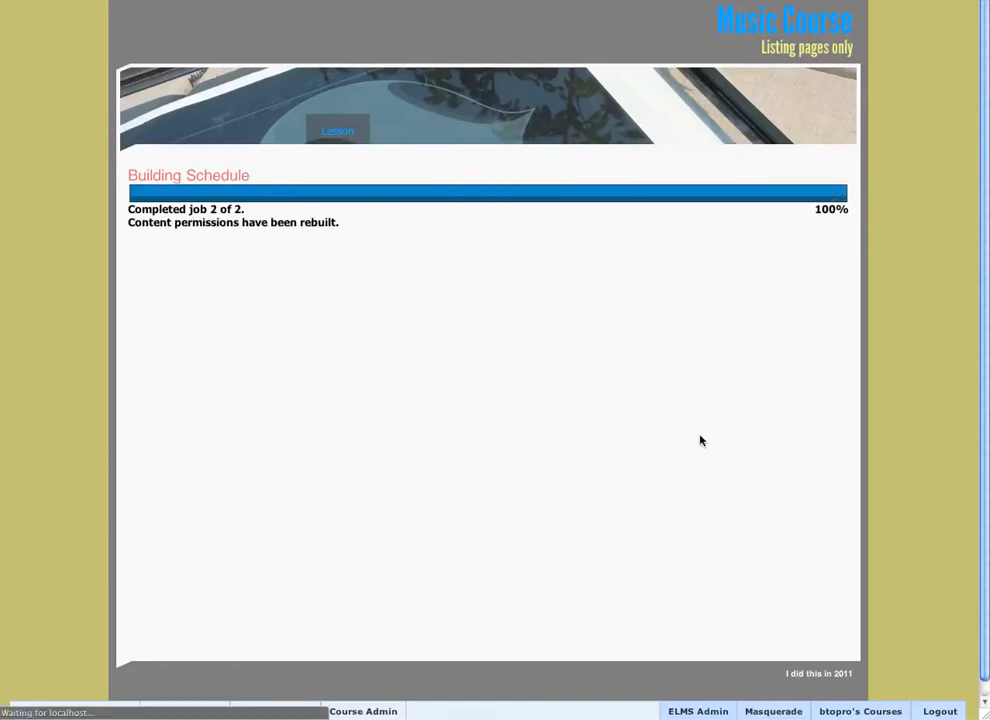
left_click(791, 36)
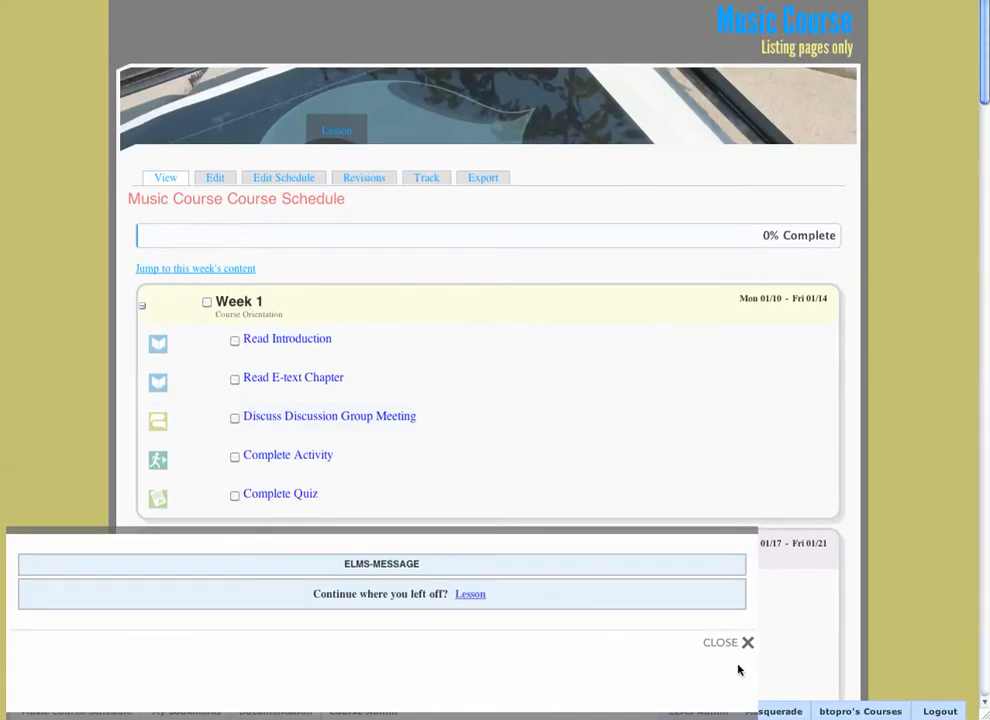
left_click(738, 650)
scroll(62, 256, "down", 6)
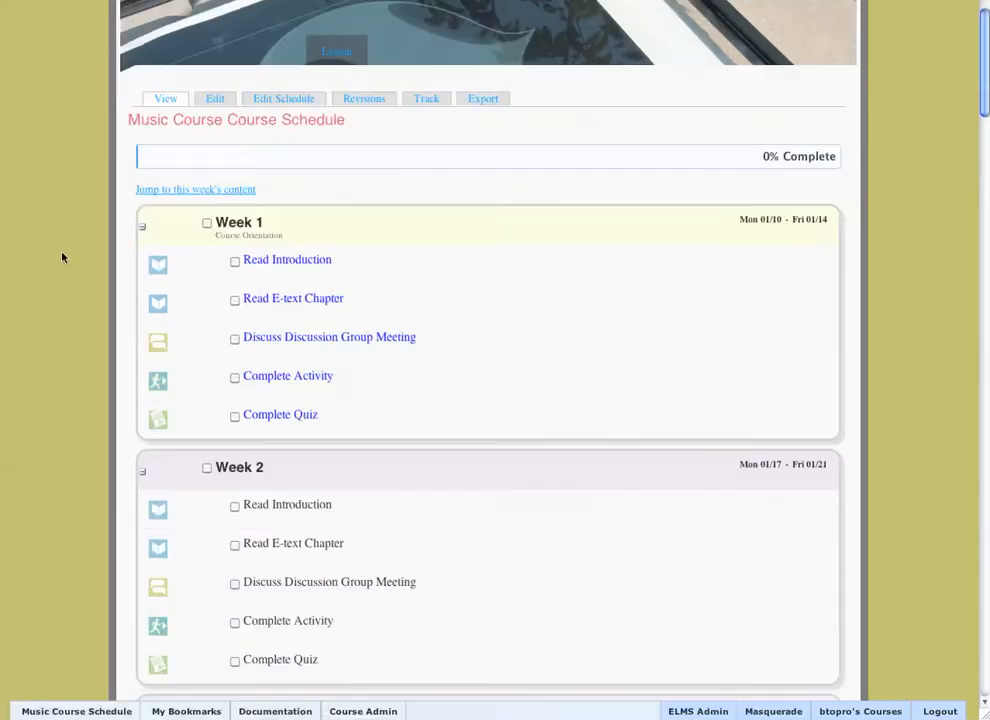
scroll(57, 240, "down", 20)
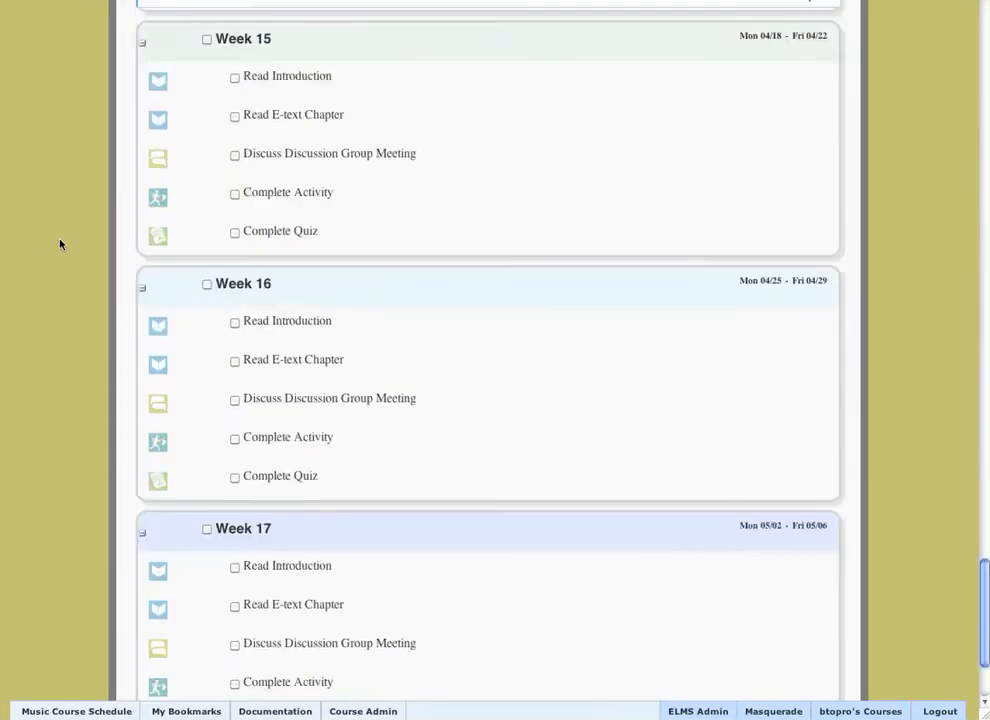
left_click_drag(982, 636, 960, 59)
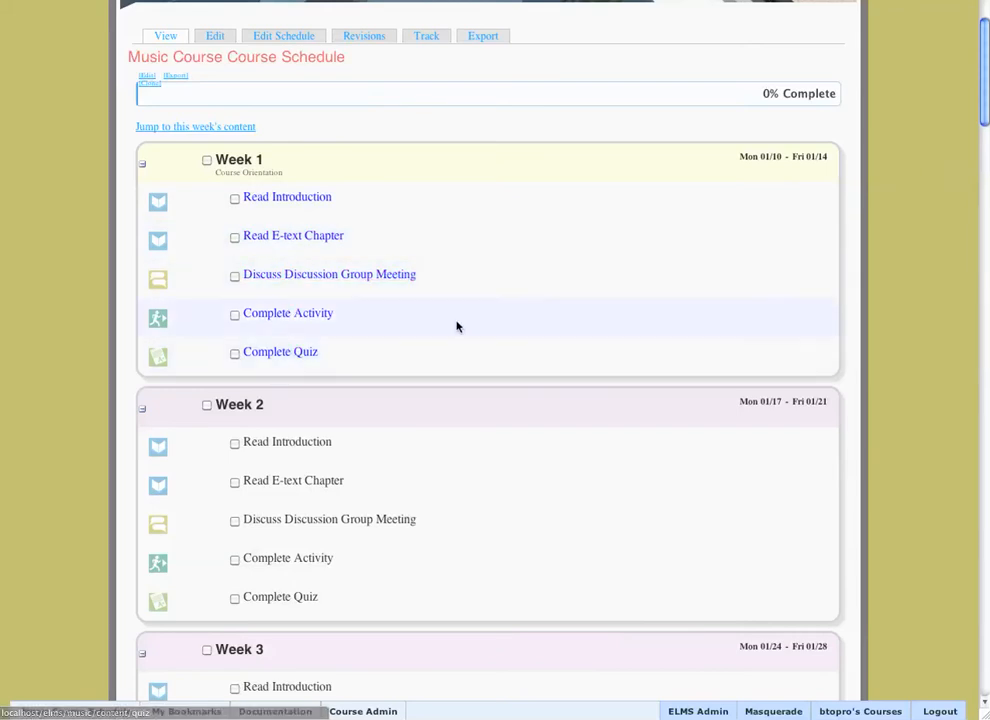
- Compare Lesson's child pages in the site navigation with the Week 1 schedule events and check their event type icons
scroll(423, 352, "up", 2)
mouse_move(340, 95)
mouse_move(346, 145)
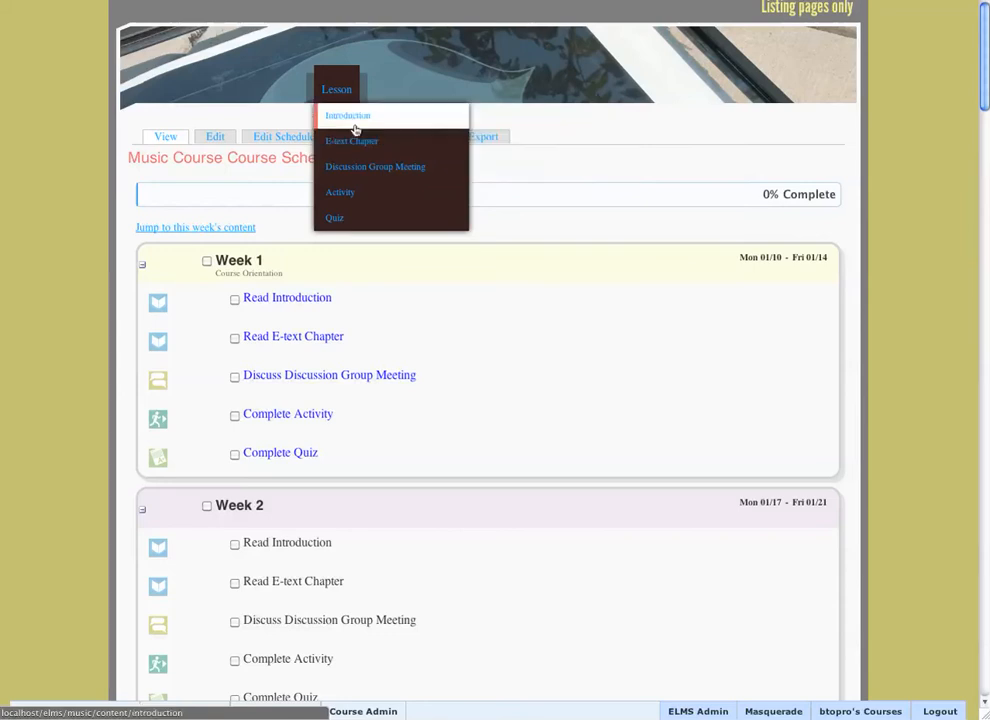
scroll(309, 240, "down", 1)
scroll(307, 240, "down", 1)
scroll(356, 258, "up", 1)
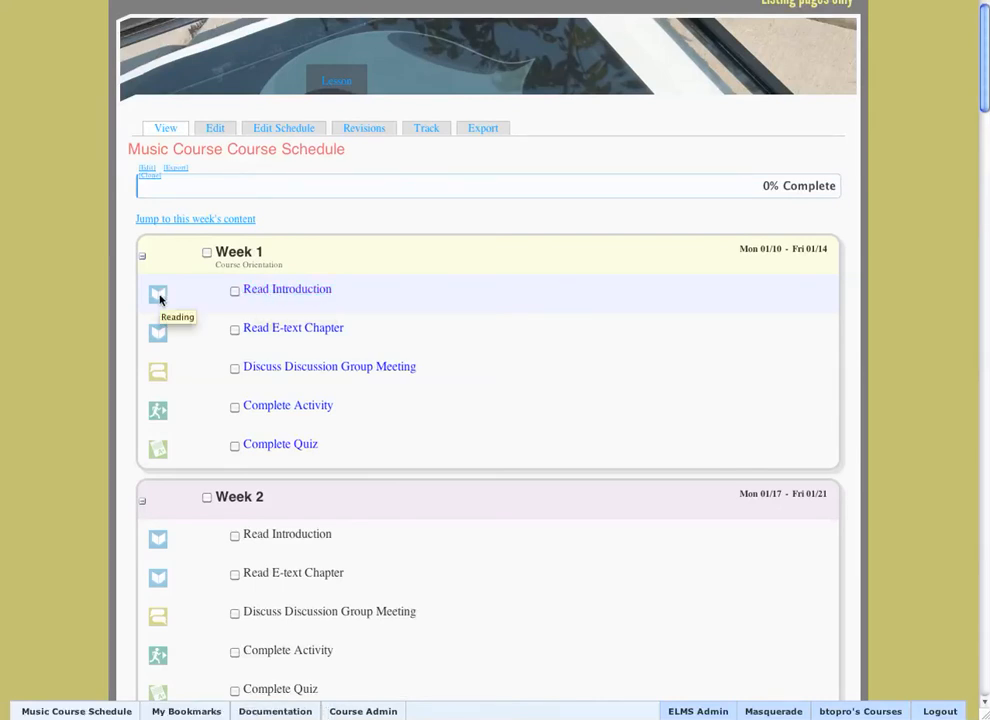
scroll(175, 296, "down", 1)
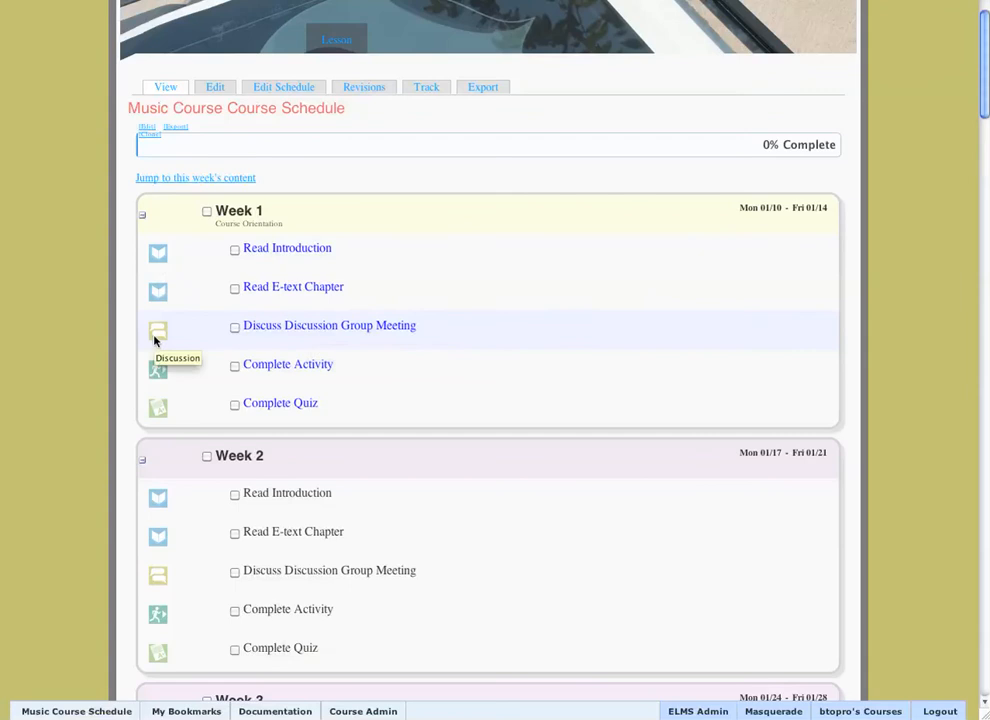
scroll(155, 340, "down", 1)
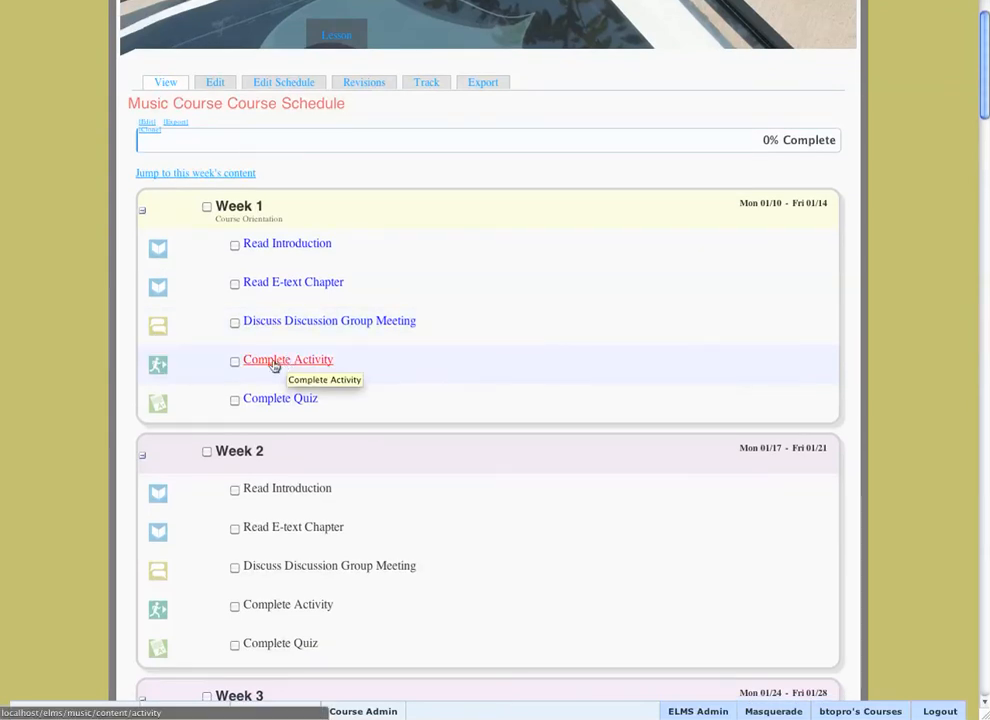